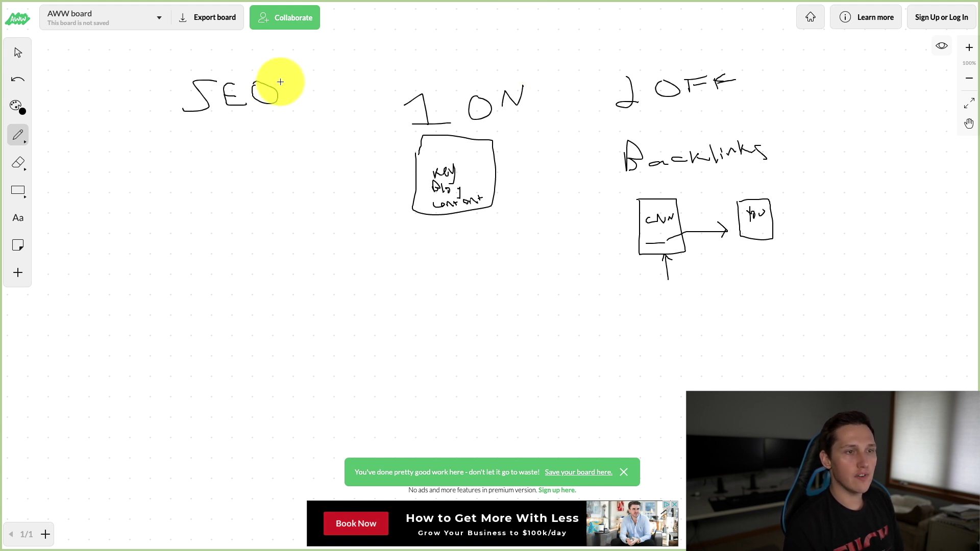
Draw an arching arrow from SEO to 2 OFF and write a 1 below SEO
mouse_move(281, 80)
mouse_down()
mouse_move(575, 48)
mouse_move(613, 66)
mouse_up()
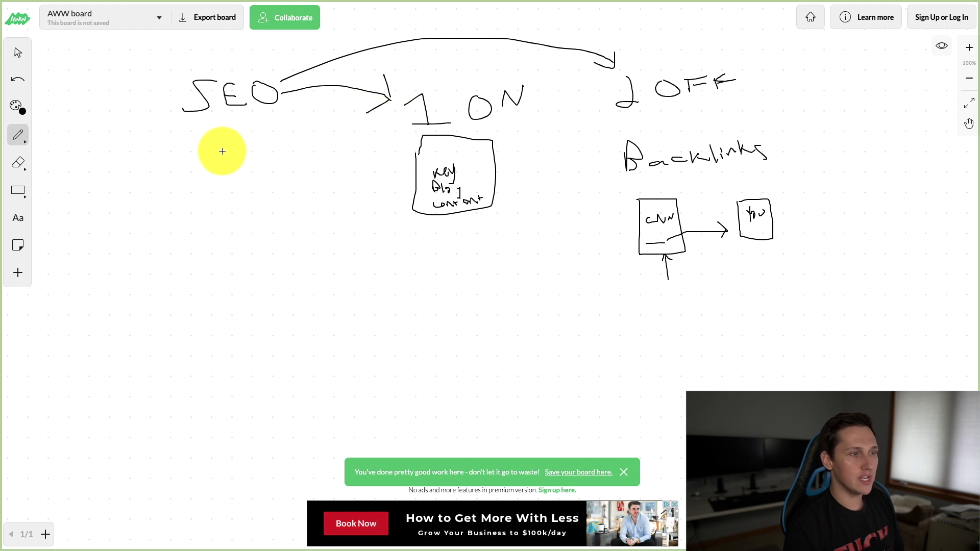
mouse_move(136, 161)
mouse_down()
mouse_move(149, 185)
mouse_move(180, 187)
mouse_up()
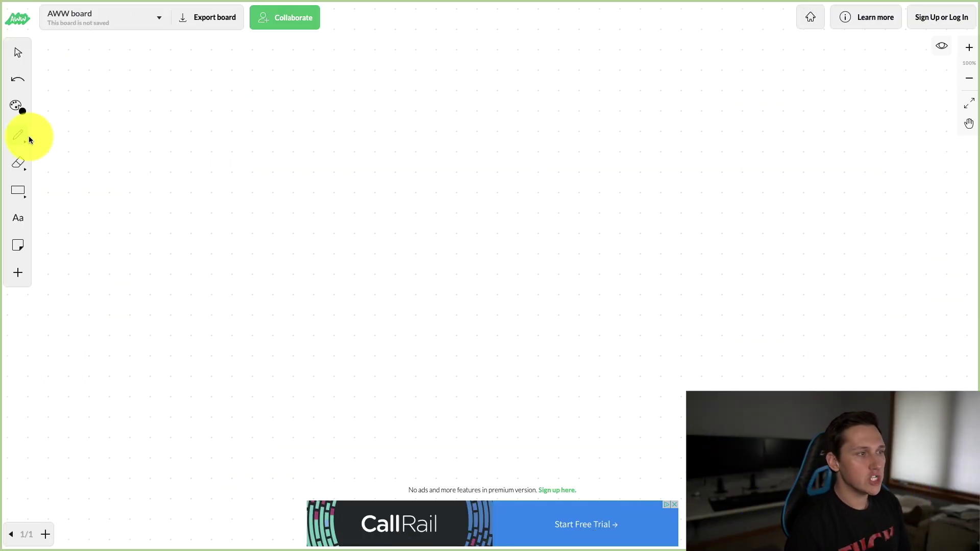
With the pencil, handwrite SEO, 1 ON and 2 OFF across the top of the board
click(26, 136)
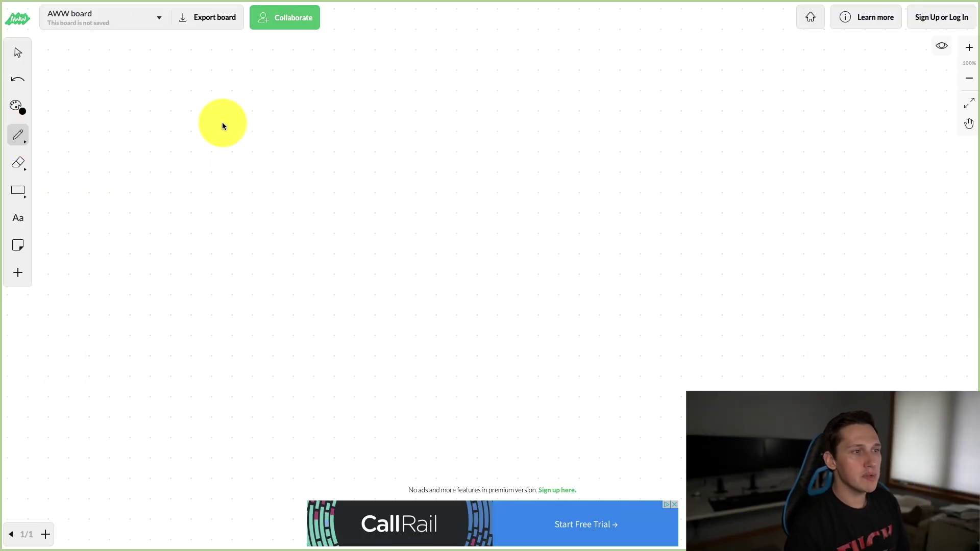
mouse_move(217, 81)
mouse_down()
mouse_move(195, 80)
mouse_move(182, 111)
mouse_up()
mouse_move(232, 83)
mouse_down()
mouse_move(245, 100)
mouse_move(234, 94)
mouse_move(278, 94)
mouse_move(254, 83)
mouse_up()
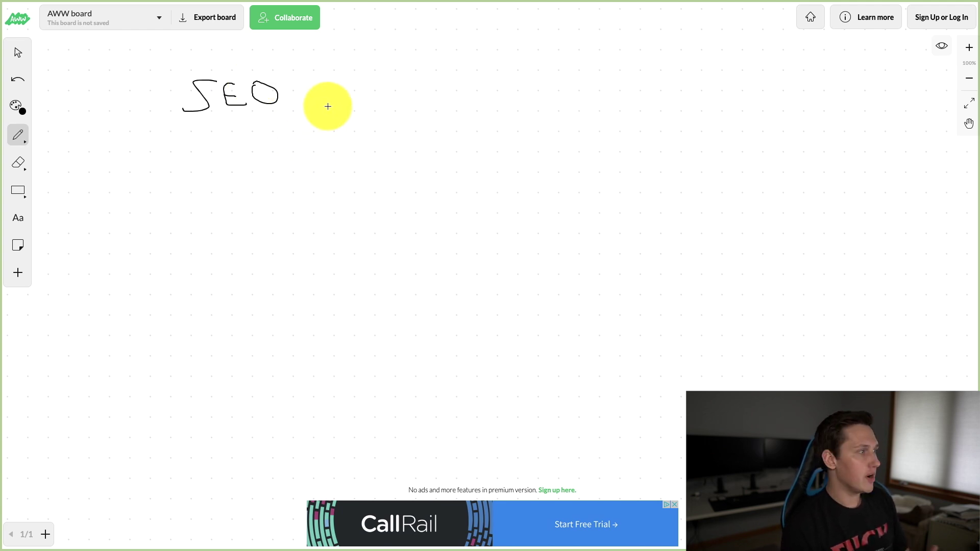
mouse_move(404, 105)
mouse_down()
mouse_move(451, 123)
mouse_move(522, 85)
mouse_up()
mouse_move(626, 78)
mouse_down()
mouse_move(638, 103)
mouse_move(662, 81)
mouse_move(681, 92)
mouse_up()
drag(688, 82, 690, 92)
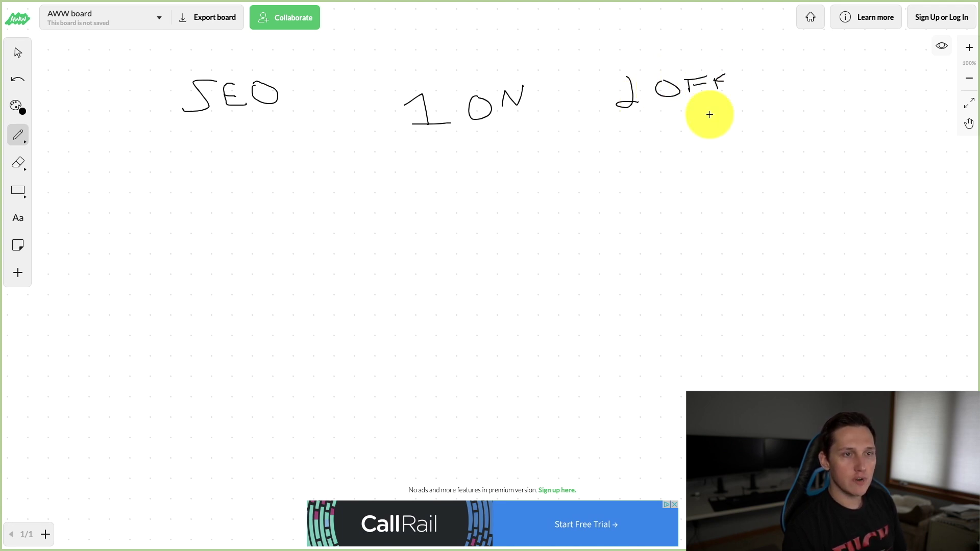
Finish OFF and write Backlinks beneath 2 OFF
drag(625, 153, 627, 170)
drag(649, 164, 686, 158)
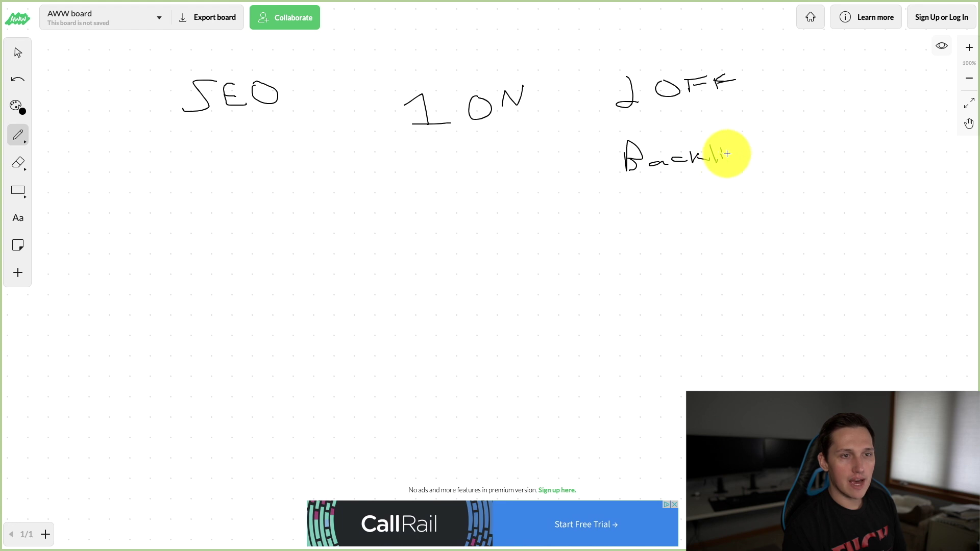
mouse_move(752, 152)
mouse_down()
mouse_move(765, 153)
mouse_move(745, 160)
mouse_up()
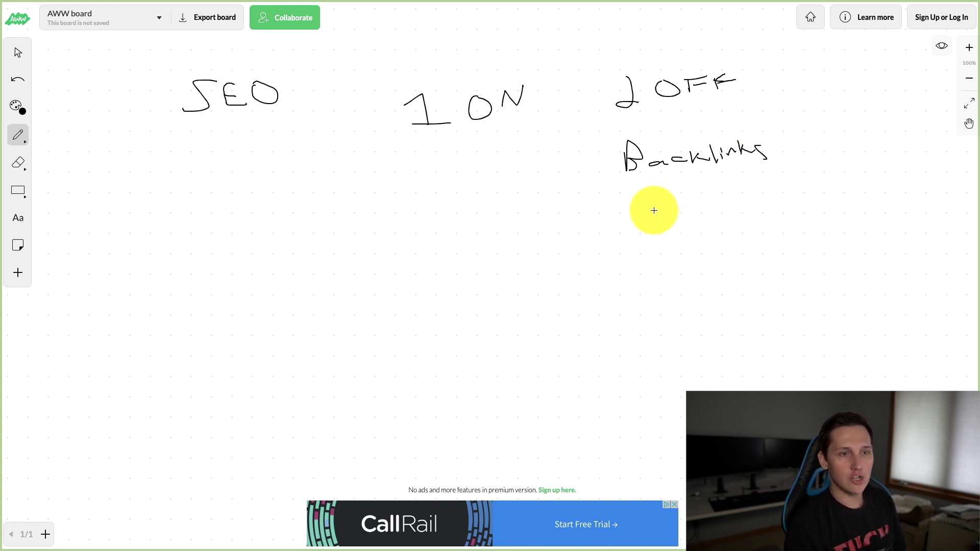
Draw a CNN box arrowing to a 'you' box, plus an incoming line under CNN
mouse_move(639, 201)
mouse_down()
mouse_move(639, 236)
mouse_move(682, 251)
mouse_move(667, 199)
mouse_move(638, 199)
mouse_up()
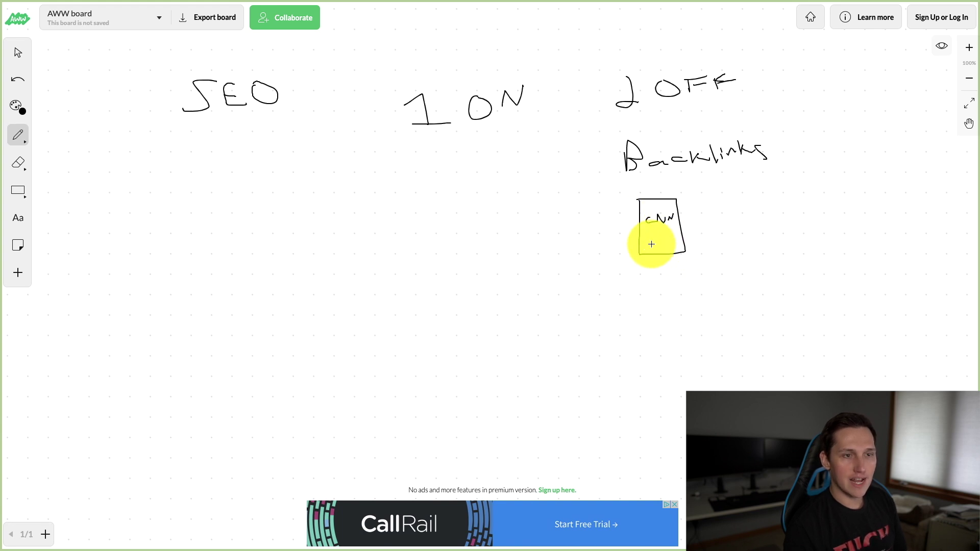
drag(646, 243, 669, 244)
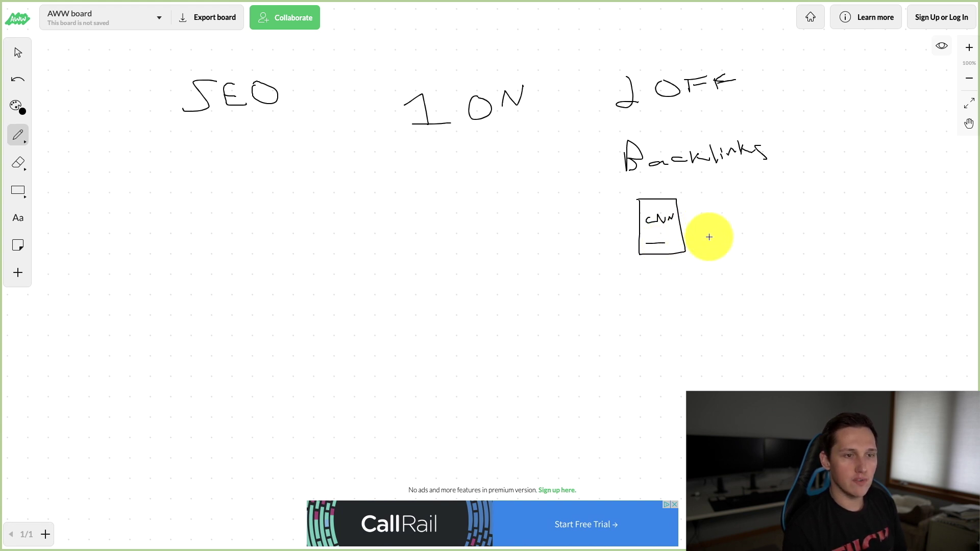
mouse_move(739, 204)
mouse_down()
mouse_move(737, 225)
mouse_move(768, 204)
mouse_move(739, 204)
mouse_up()
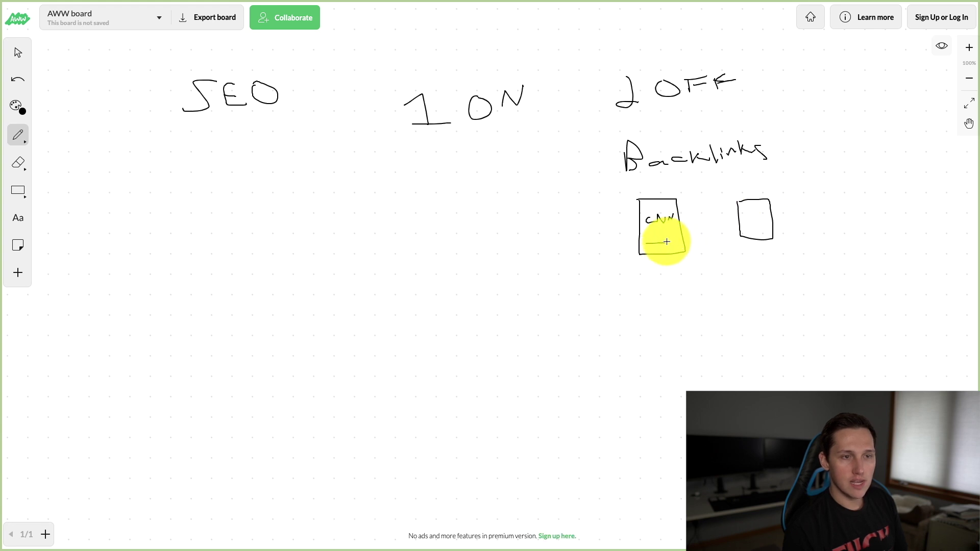
drag(665, 240, 721, 231)
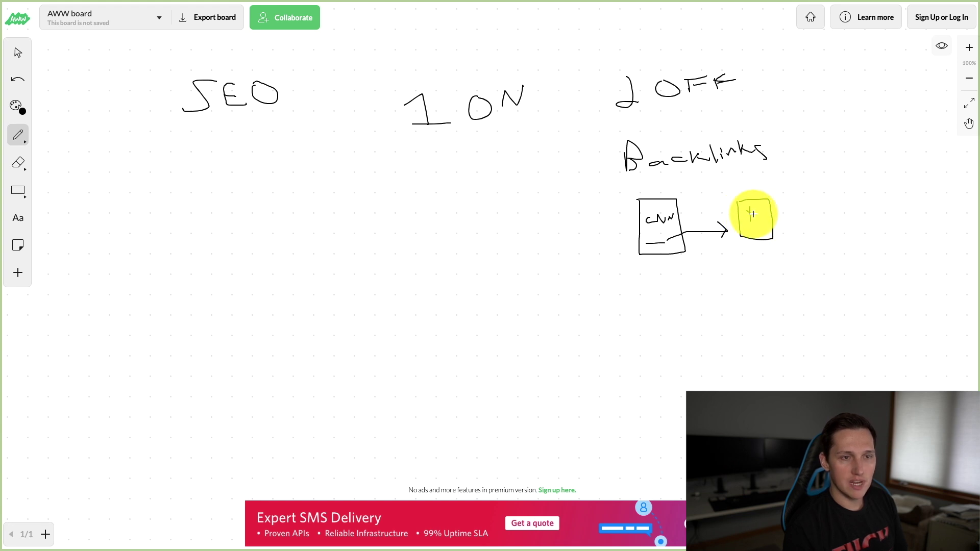
drag(753, 214, 764, 212)
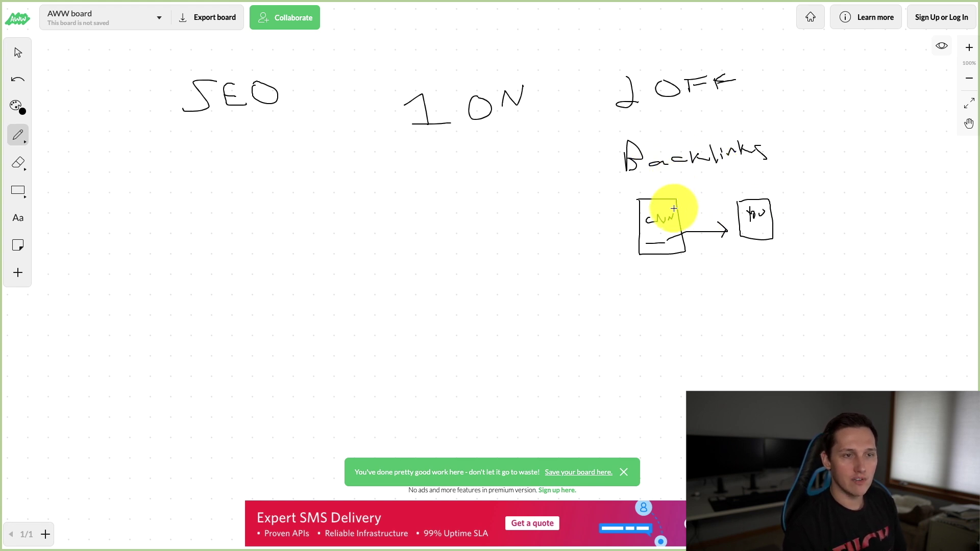
drag(668, 280, 666, 259)
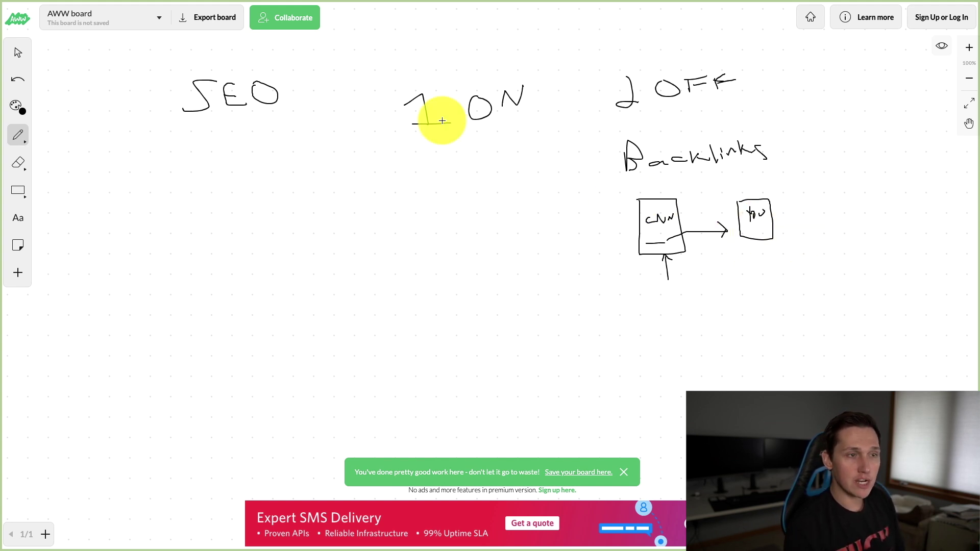
Draw a Key Blog Content box under 1 ON and an arching arrow from SEO
mouse_move(416, 152)
mouse_down()
mouse_move(414, 193)
mouse_move(486, 206)
mouse_move(490, 140)
mouse_move(418, 145)
mouse_up()
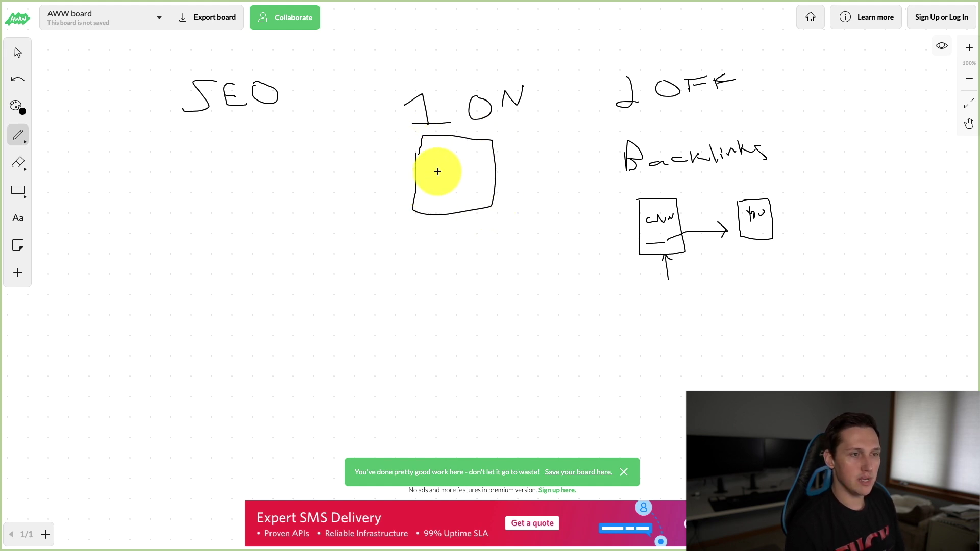
mouse_move(433, 172)
mouse_down()
mouse_move(454, 182)
mouse_move(440, 187)
mouse_move(460, 189)
mouse_move(433, 202)
mouse_move(479, 196)
mouse_up()
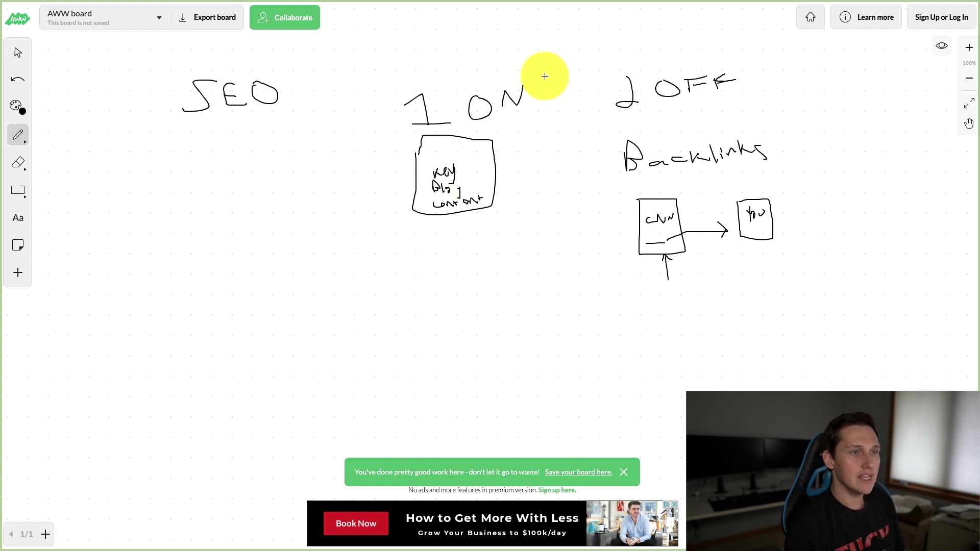
mouse_move(280, 80)
mouse_down()
mouse_move(300, 70)
mouse_move(598, 53)
mouse_move(612, 66)
mouse_move(615, 52)
mouse_move(307, 88)
mouse_move(391, 101)
mouse_move(367, 114)
mouse_up()
Write a circled 1 below SEO, then switch to the Select tool
drag(135, 160, 150, 145)
mouse_move(150, 145)
mouse_down()
mouse_move(151, 185)
mouse_move(180, 187)
mouse_move(106, 166)
mouse_move(141, 123)
mouse_up()
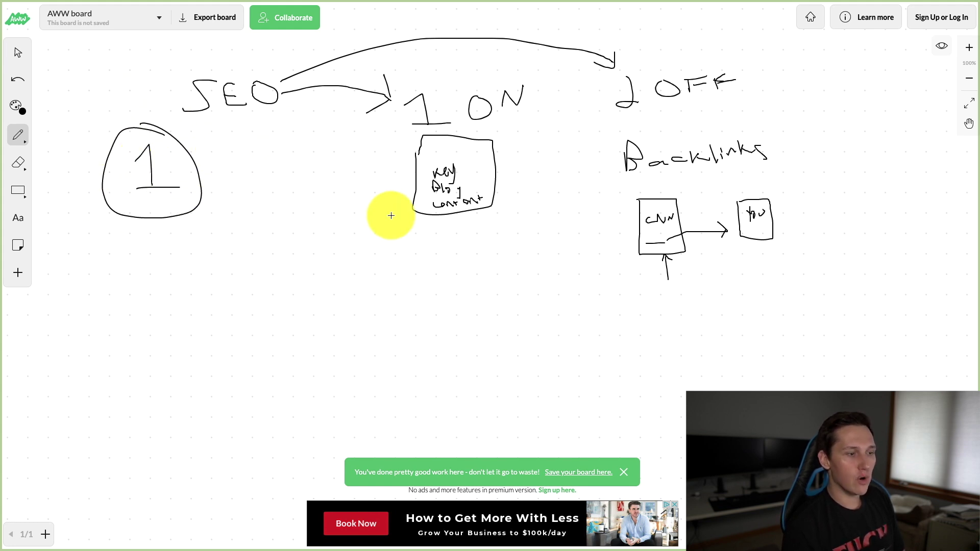
scroll(428, 204, down, 10)
scroll(428, 204, up, 10)
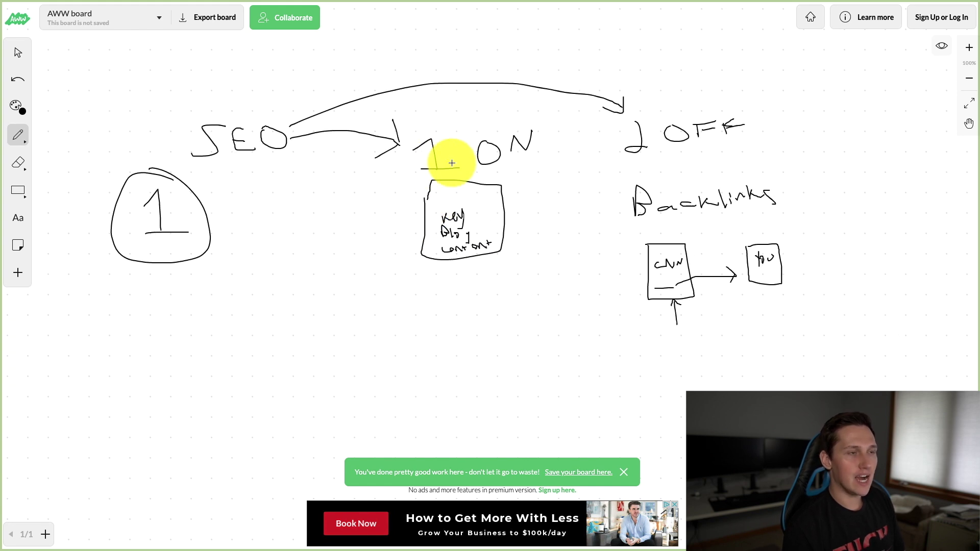
click(23, 60)
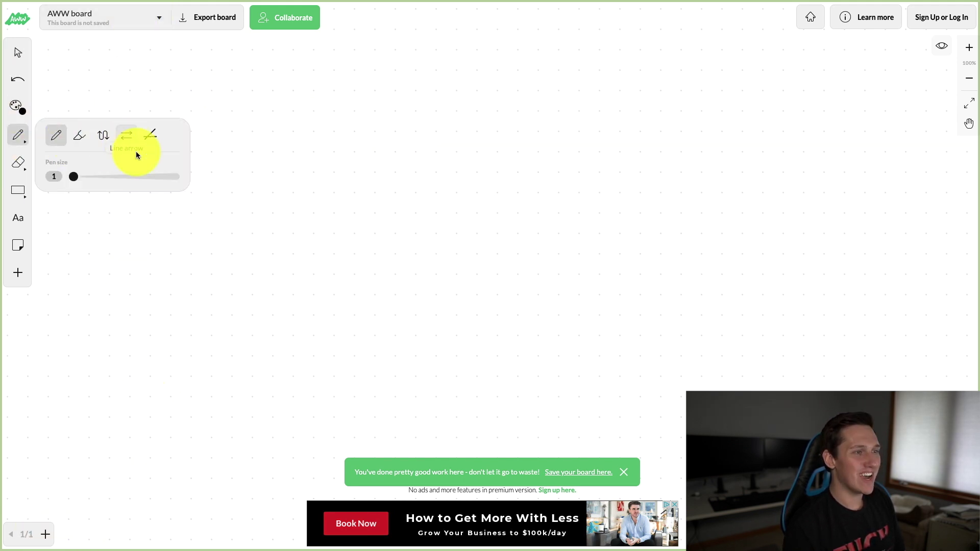
Pick the pencil on the new board and begin writing Keyword near the top
click(305, 152)
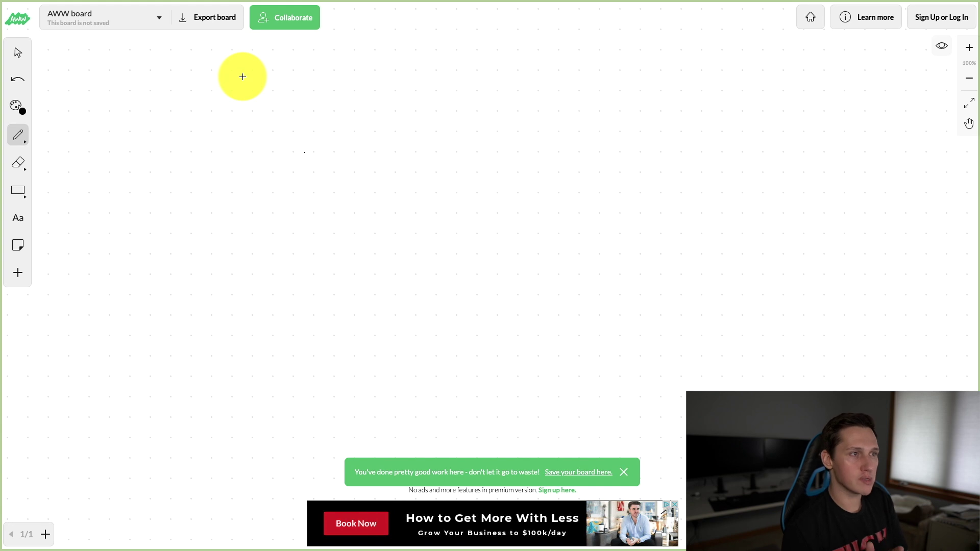
click(250, 1)
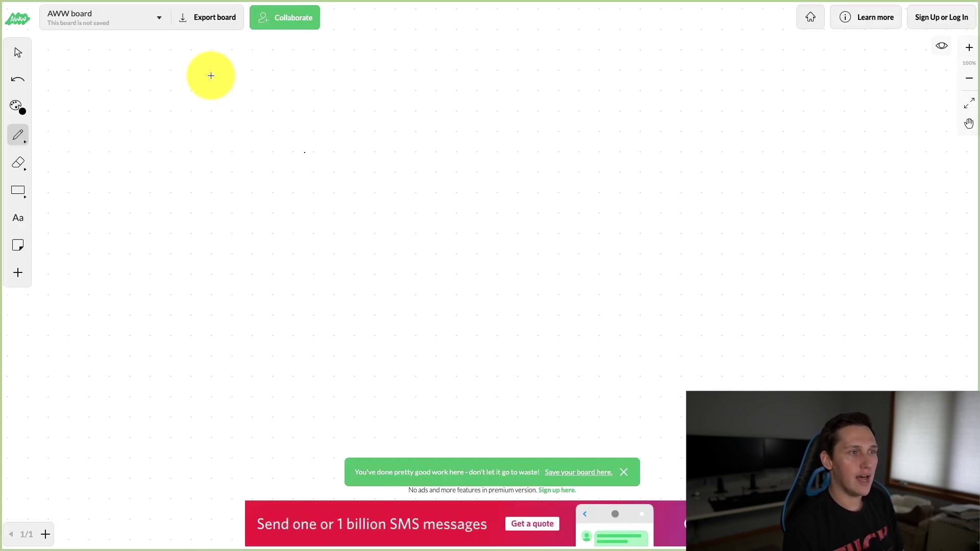
mouse_move(210, 74)
mouse_down()
mouse_move(213, 95)
mouse_move(221, 83)
mouse_move(228, 92)
mouse_move(309, 88)
mouse_move(378, 73)
mouse_move(376, 62)
mouse_move(411, 84)
mouse_up()
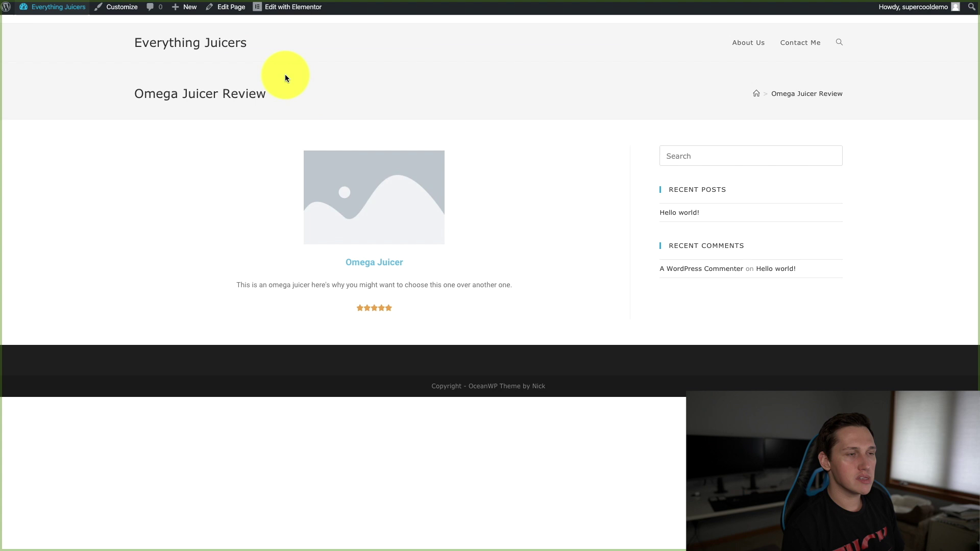
Highlight the 'Omega Juicer Review' page title as the target keyword
drag(131, 98, 283, 105)
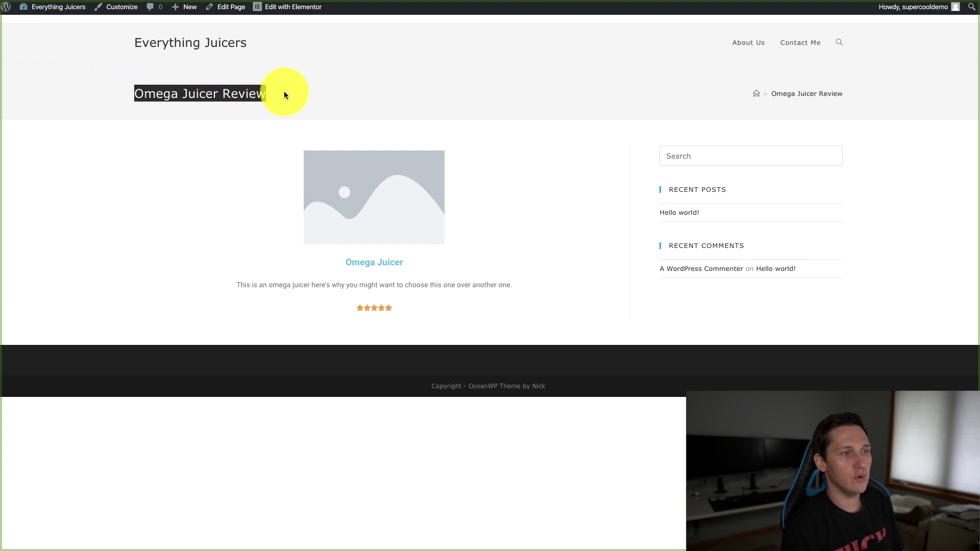
click(284, 92)
drag(265, 89, 138, 106)
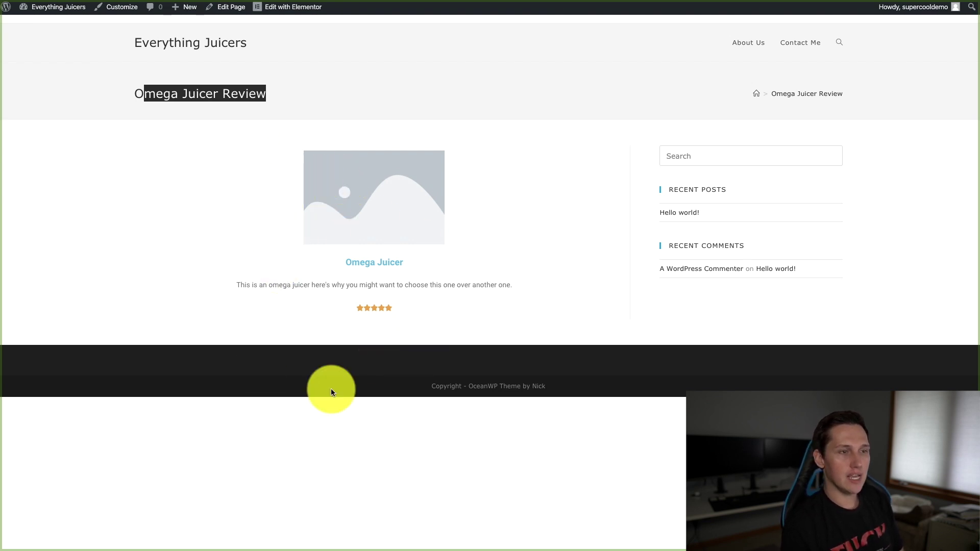
drag(135, 93, 278, 96)
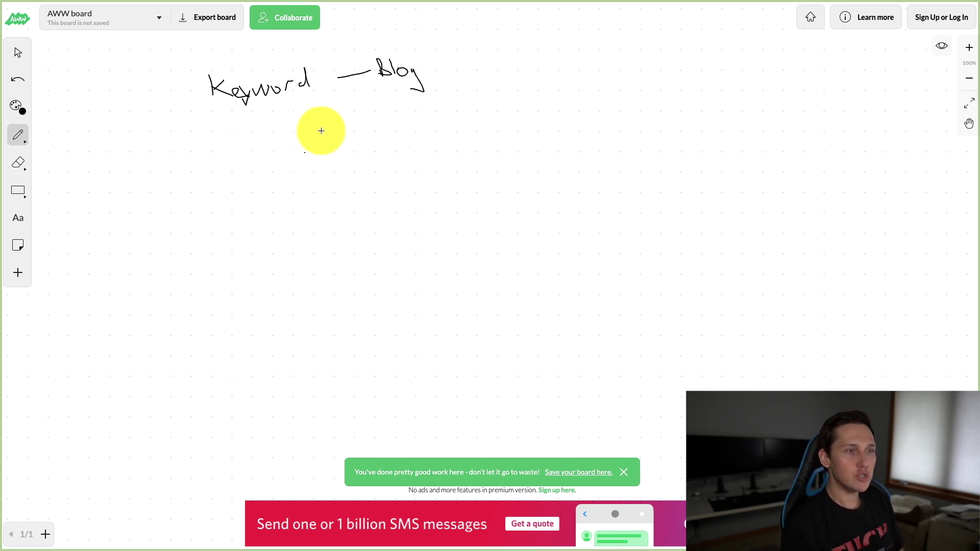
Write Blog after Keyword and start a note below it
mouse_move(257, 142)
mouse_down()
mouse_move(256, 125)
mouse_move(307, 121)
mouse_move(343, 136)
mouse_move(324, 144)
mouse_move(339, 151)
mouse_move(461, 140)
mouse_move(449, 136)
mouse_up()
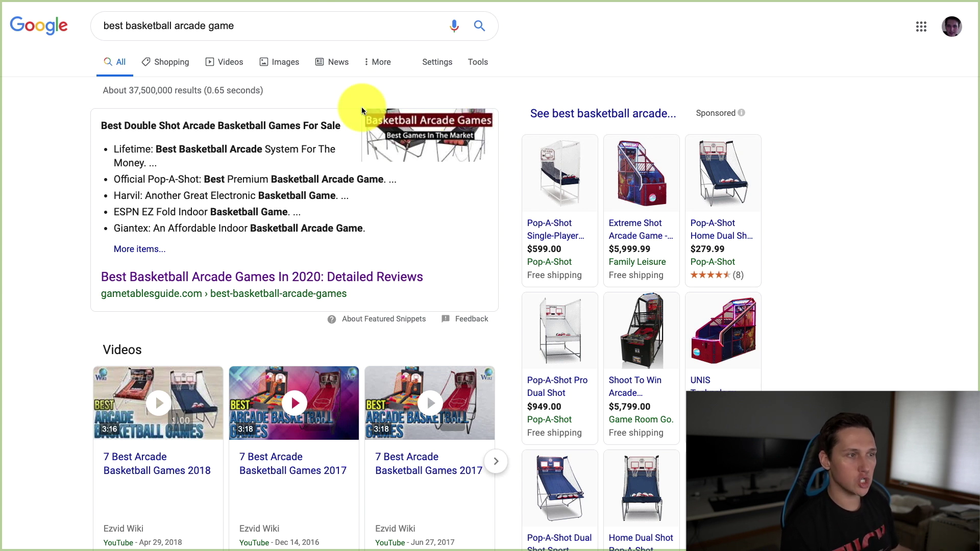
Scroll through the RecRoom Pick basketball arcade article from its product picks to the buying guide
scroll(280, 247, down, 5)
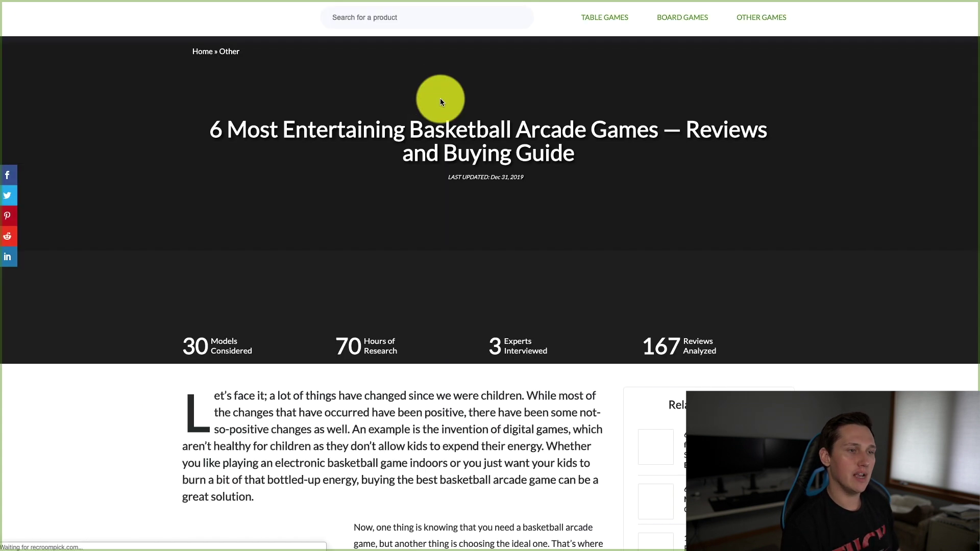
scroll(416, 176, down, 4)
scroll(326, 168, up, 2)
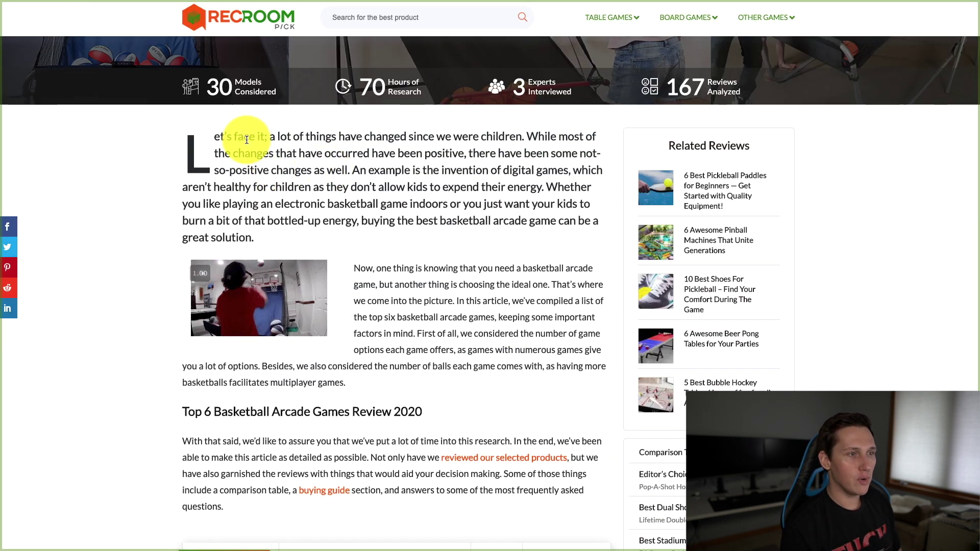
scroll(453, 256, down, 20)
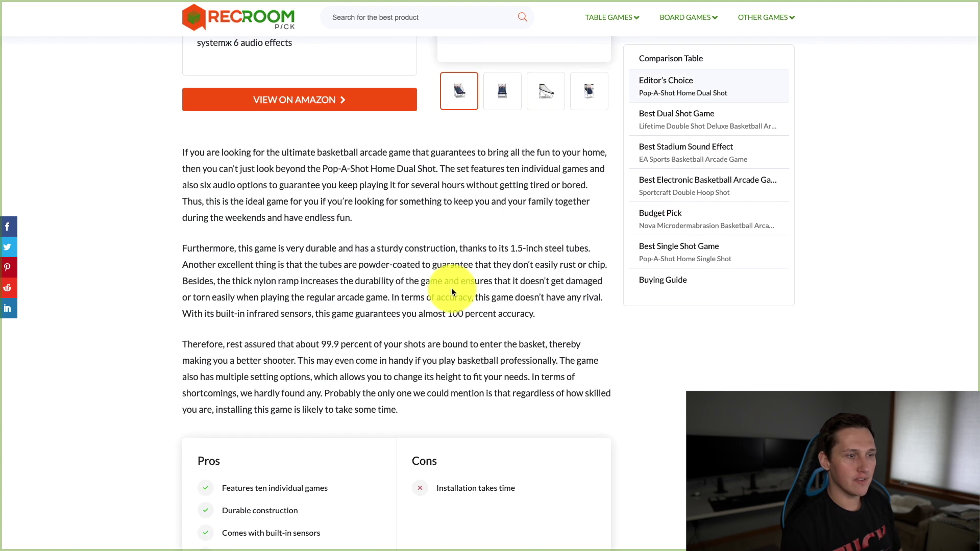
scroll(454, 293, down, 20)
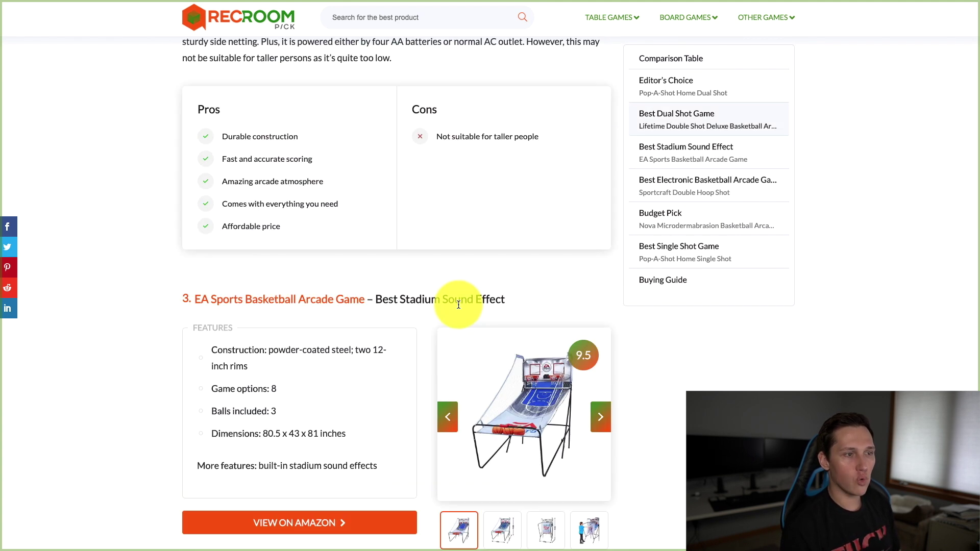
scroll(459, 305, down, 20)
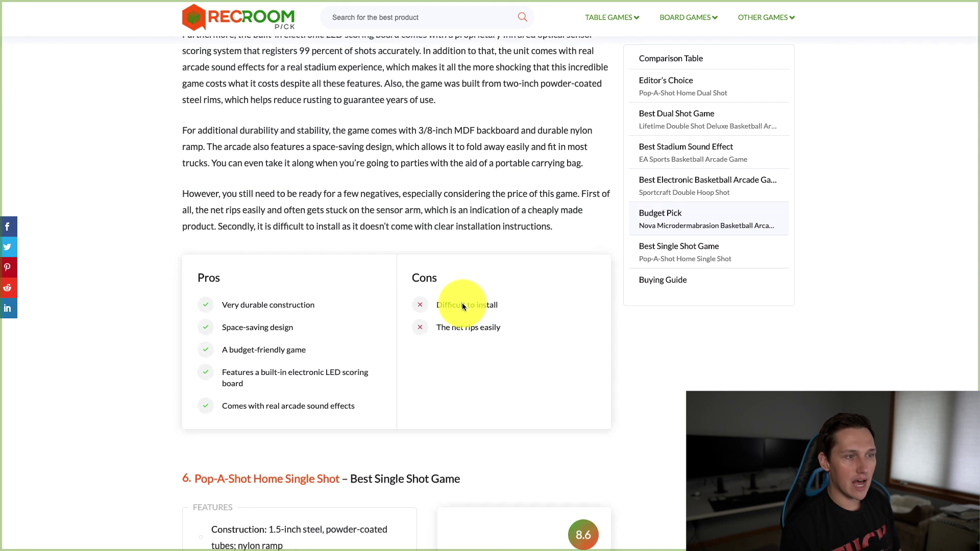
scroll(463, 306, down, 20)
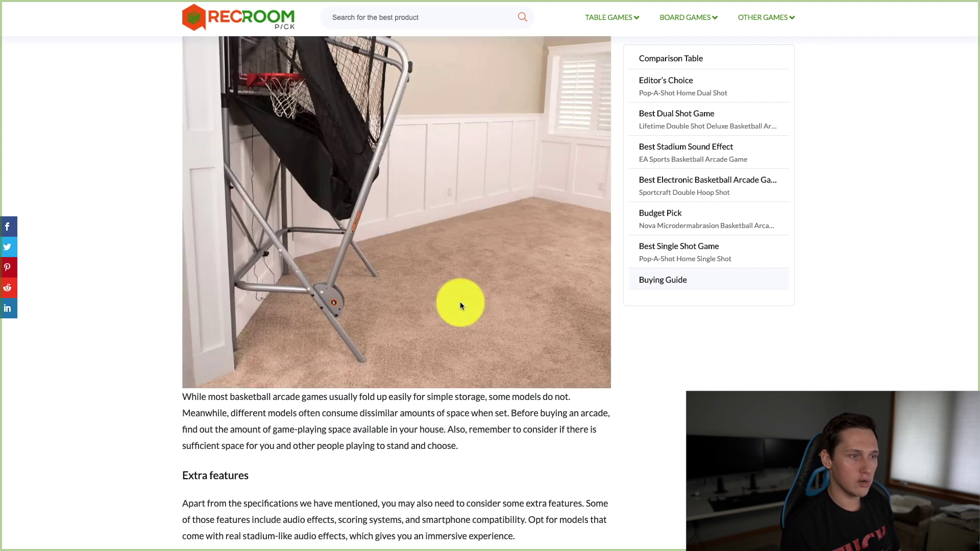
scroll(460, 302, down, 15)
scroll(470, 308, up, 20)
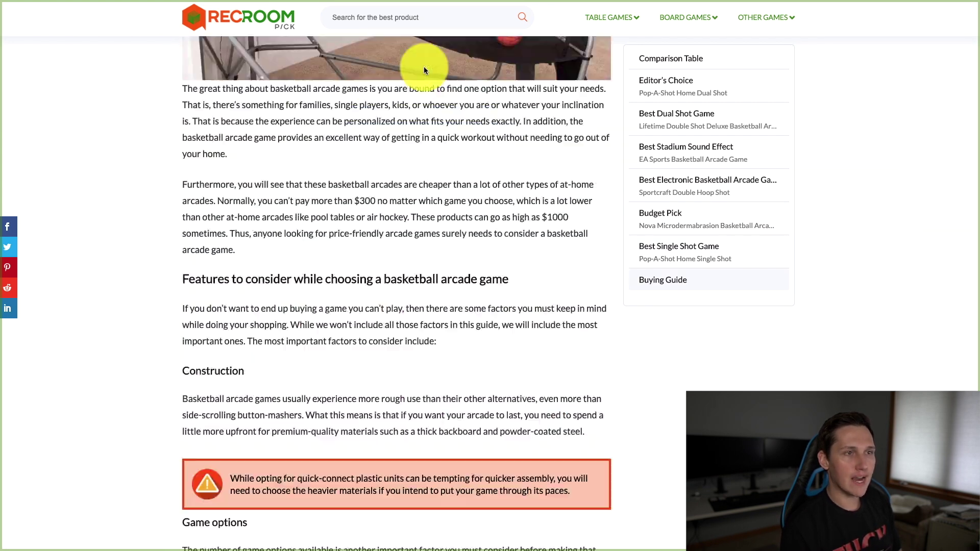
scroll(433, 102, up, 15)
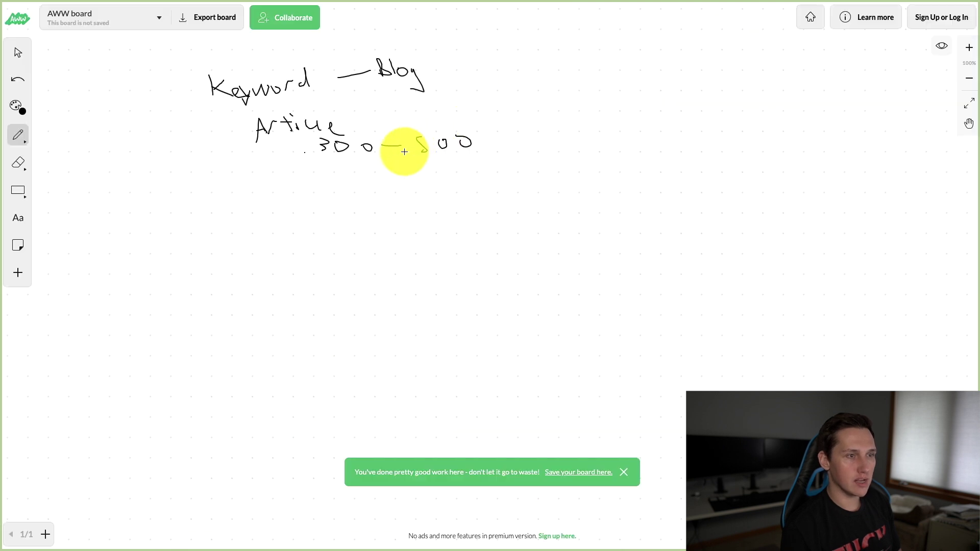
Add a short pen mark next to the Article 300–500 note
mouse_move(332, 174)
mouse_down()
mouse_move(340, 194)
mouse_move(335, 180)
mouse_move(366, 179)
mouse_move(386, 165)
mouse_up()
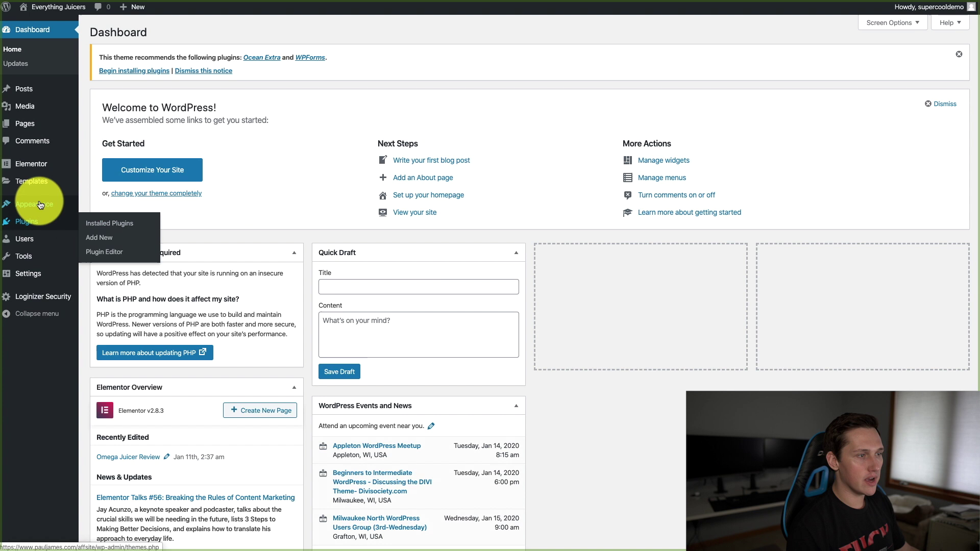
Under Plugins > Add New, search 'yoas' and install the Yoast SEO plugin
click(84, 226)
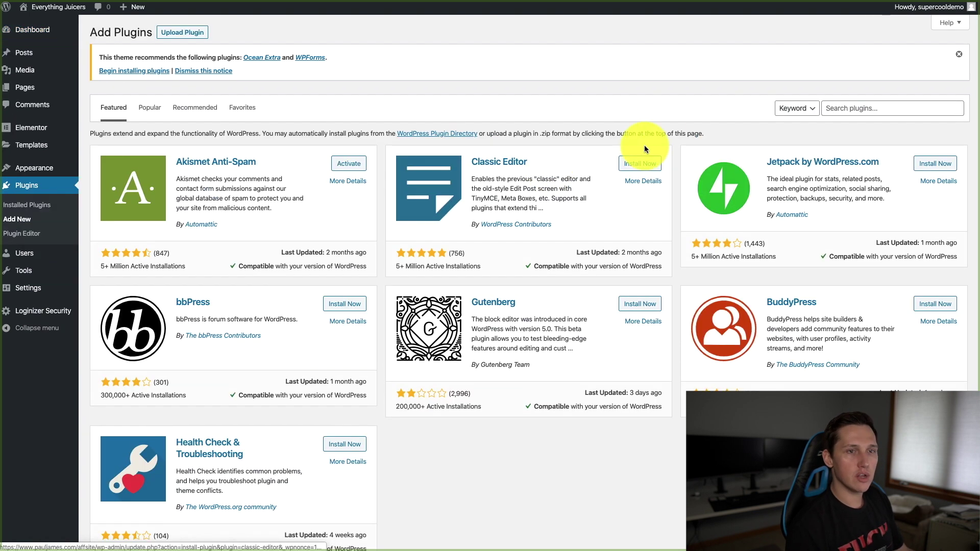
click(849, 110)
text(yoast seo)
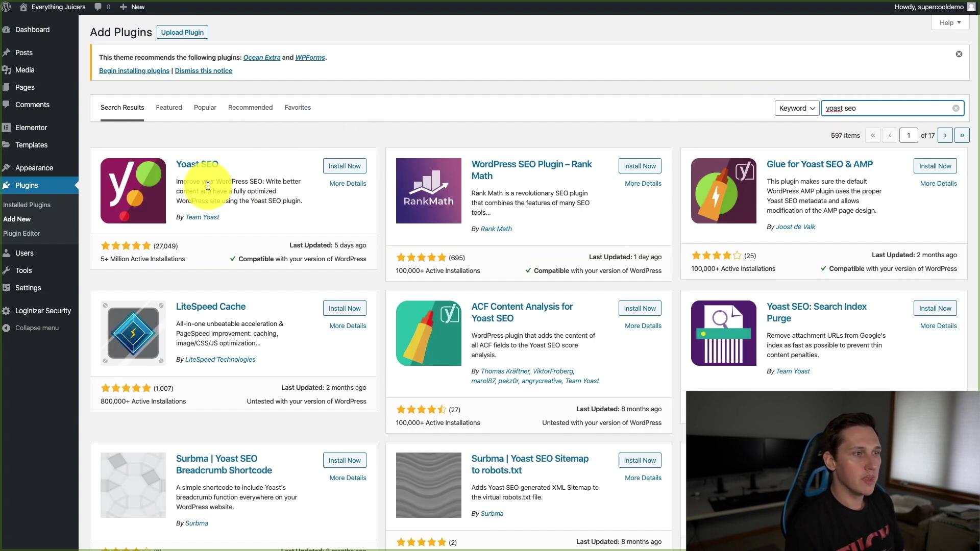
click(331, 166)
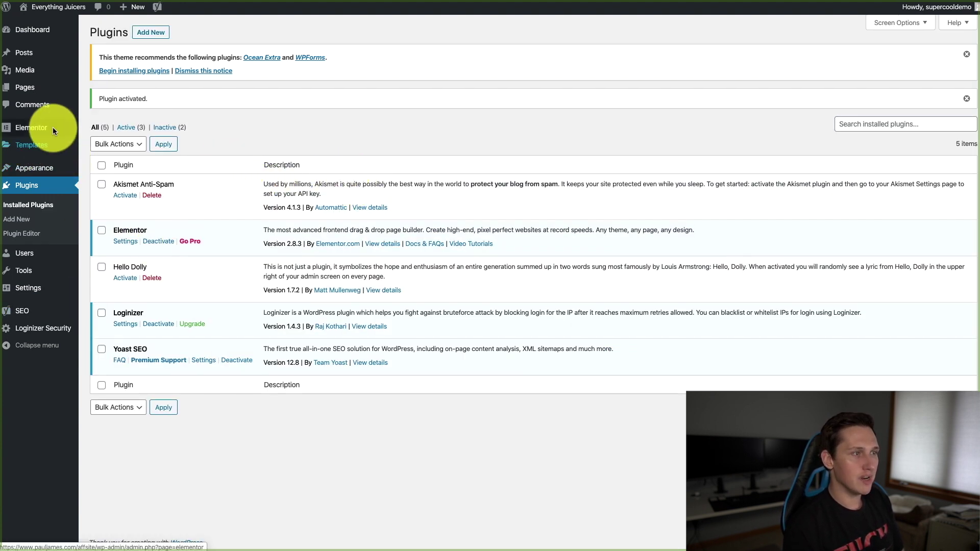
Open the Omega Juicer Review page for editing from the Pages list
mouse_move(49, 94)
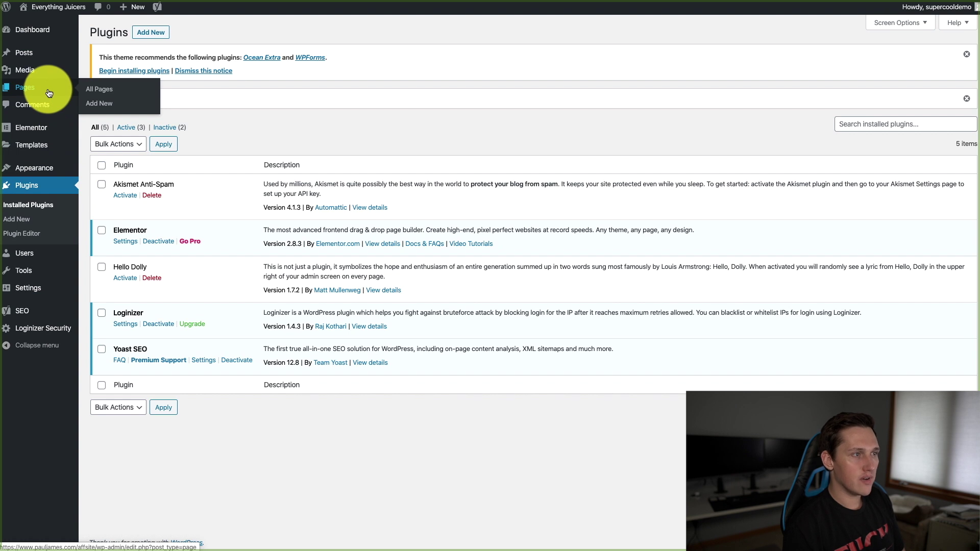
click(49, 90)
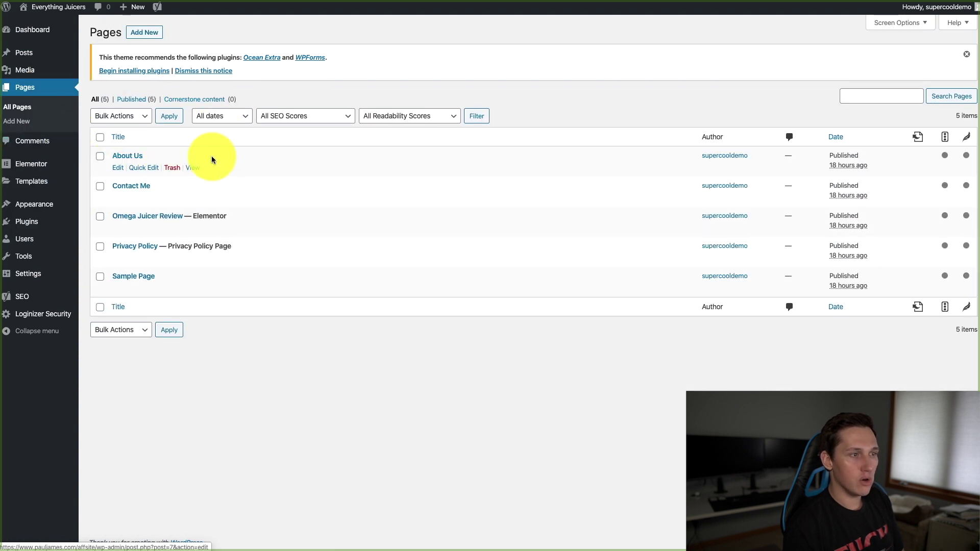
click(118, 227)
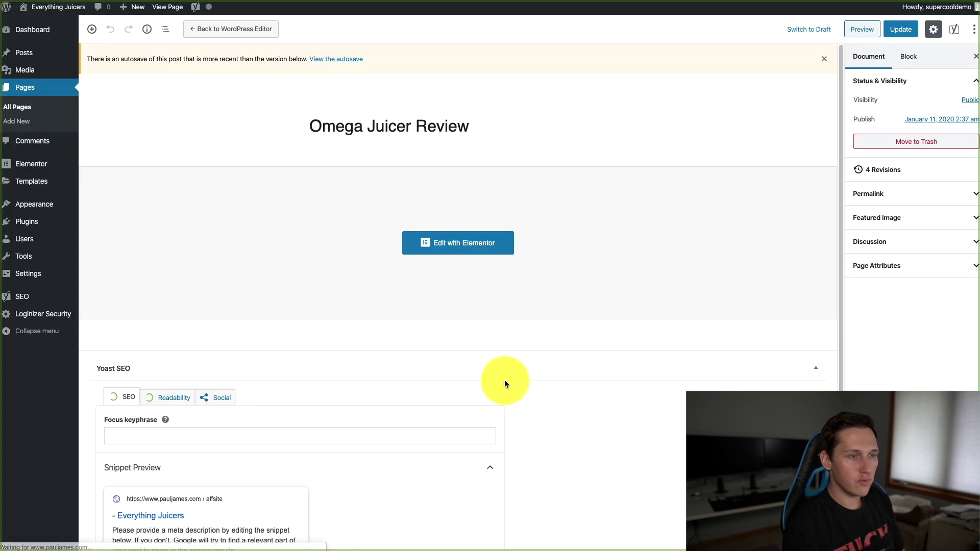
scroll(504, 380, down, 5)
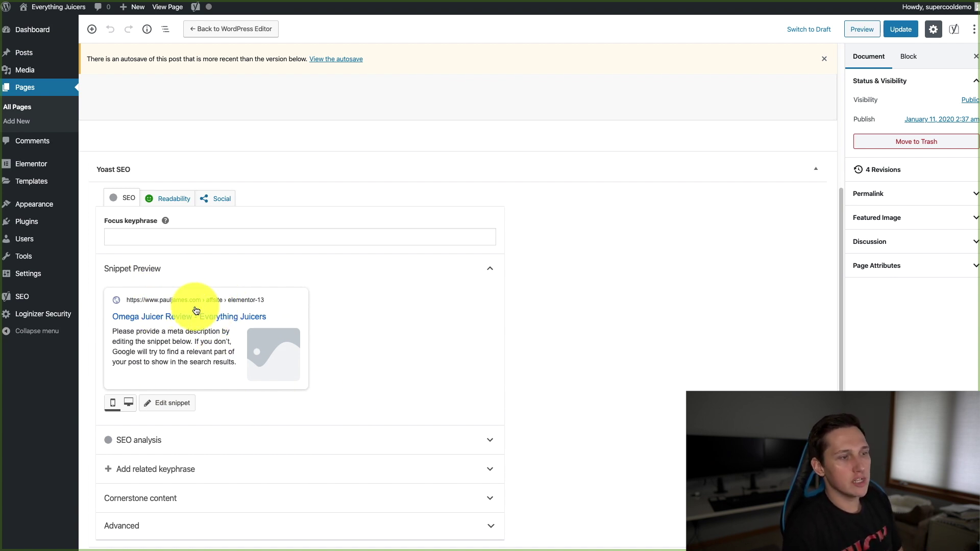
Enter 'Omega Juicer Review' as the page's Yoast SEO focus keyphrase
click(186, 235)
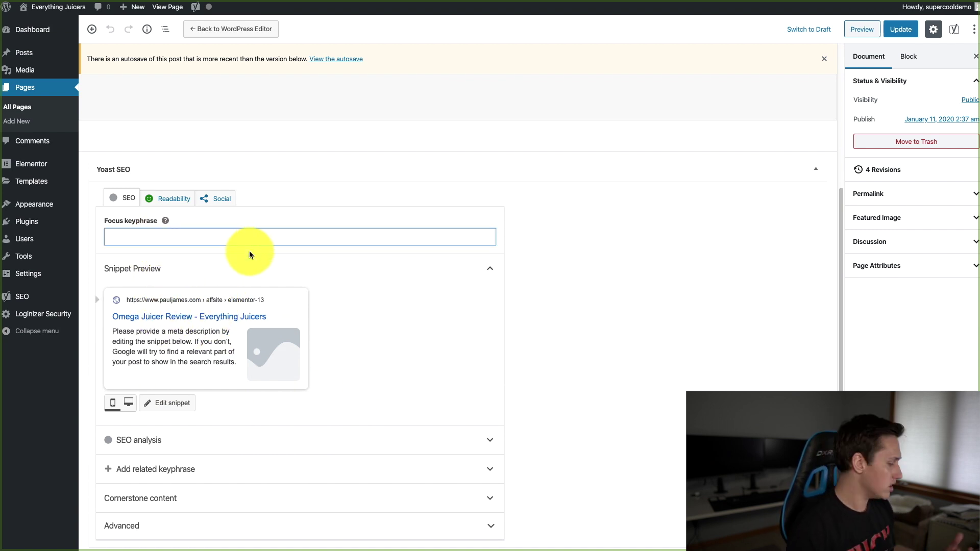
scroll(250, 254, up, 4)
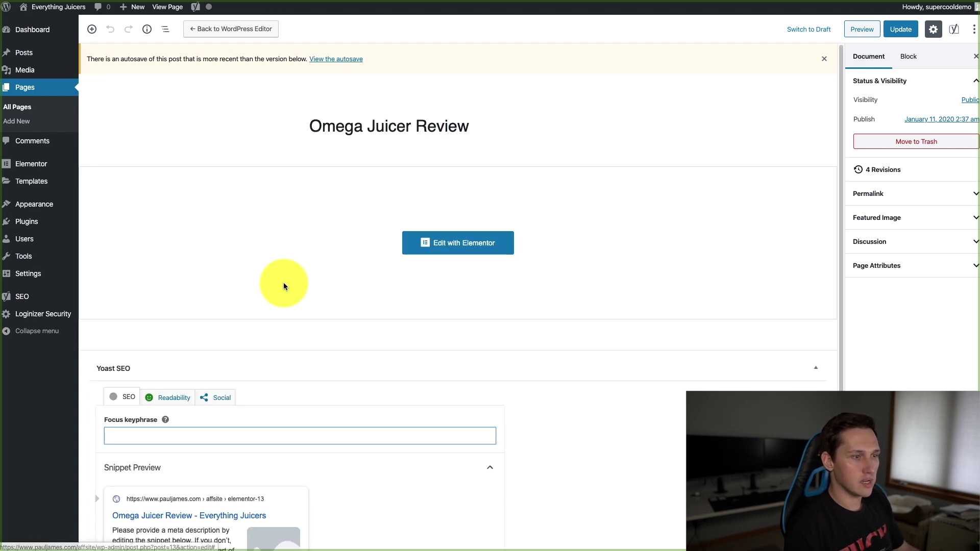
scroll(273, 289, down, 4)
text(Ome)
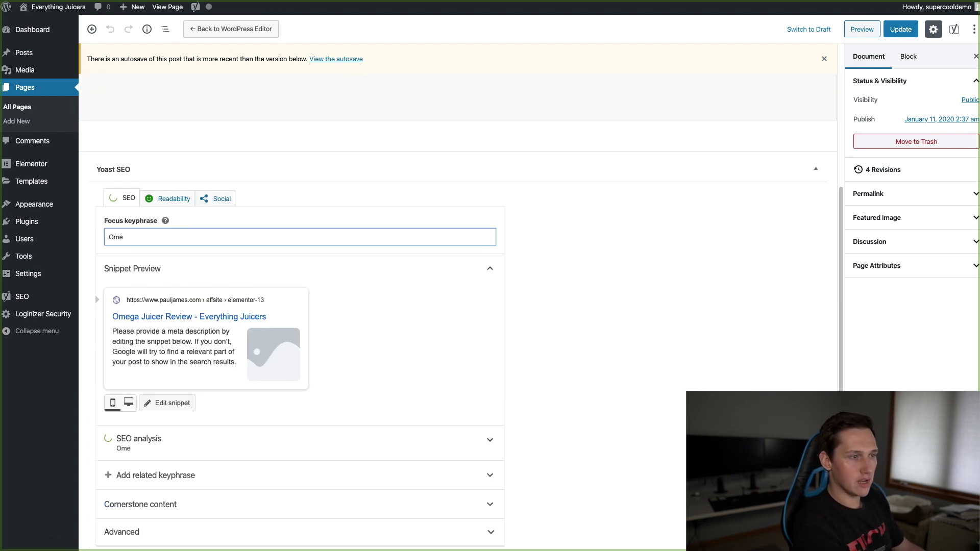
text(ga Juicer RE)
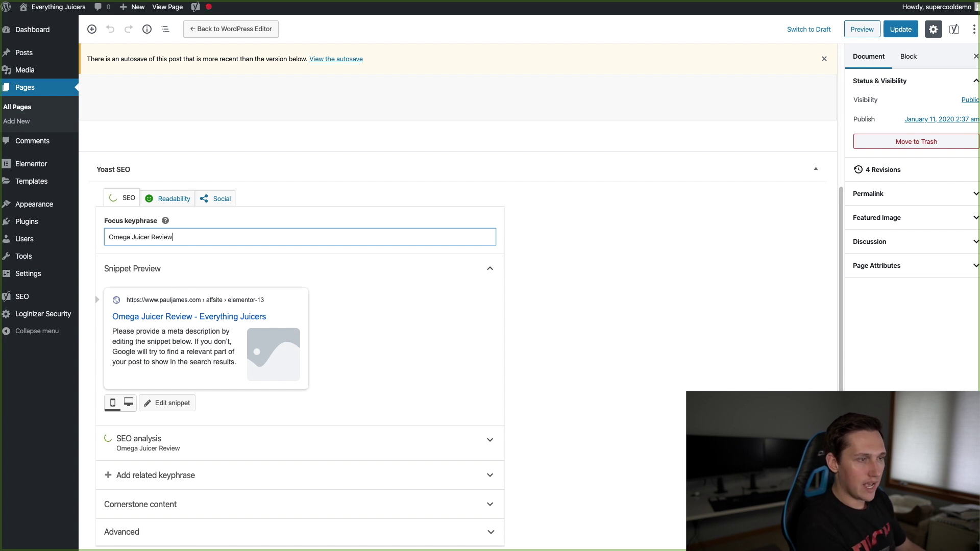
text(view)
click(561, 294)
scroll(521, 291, up, 4)
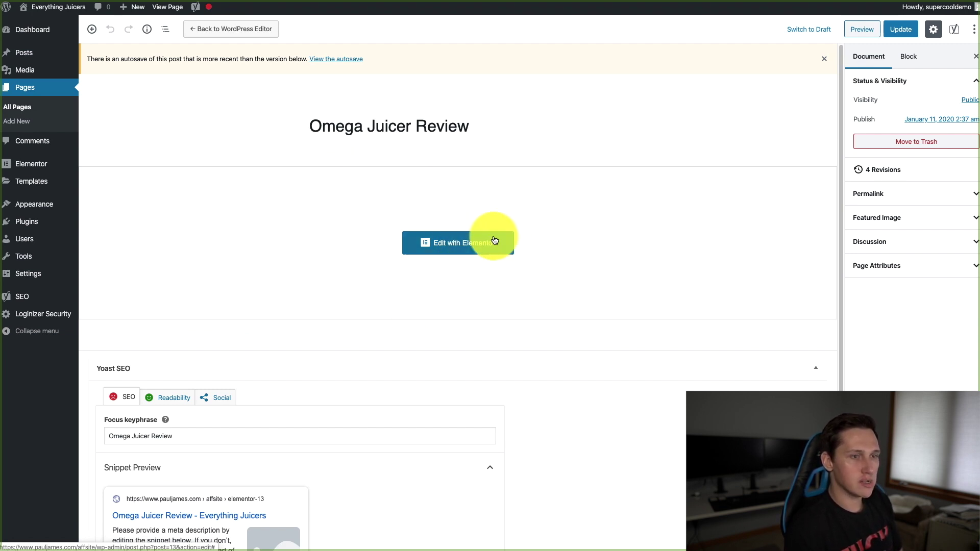
scroll(396, 287, down, 2)
scroll(396, 283, down, 2)
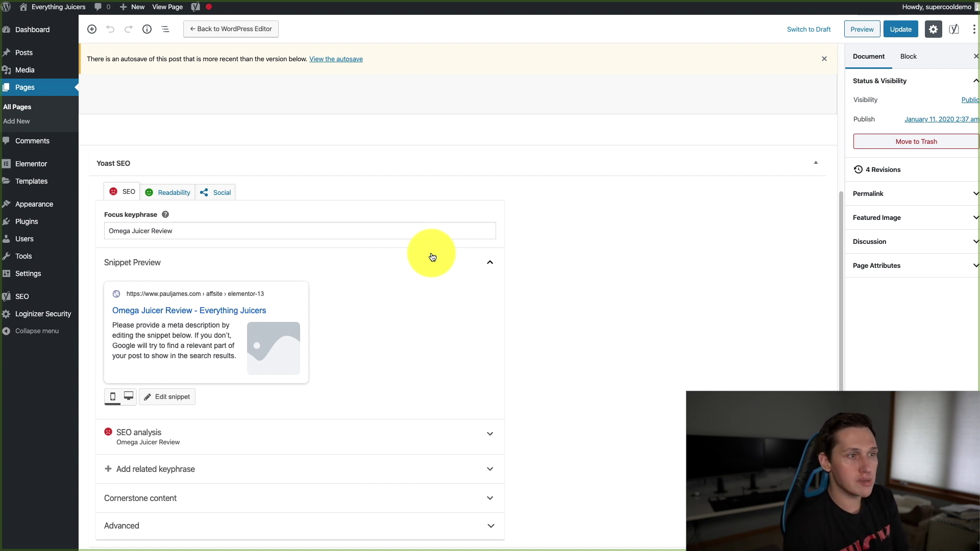
scroll(433, 257, up, 4)
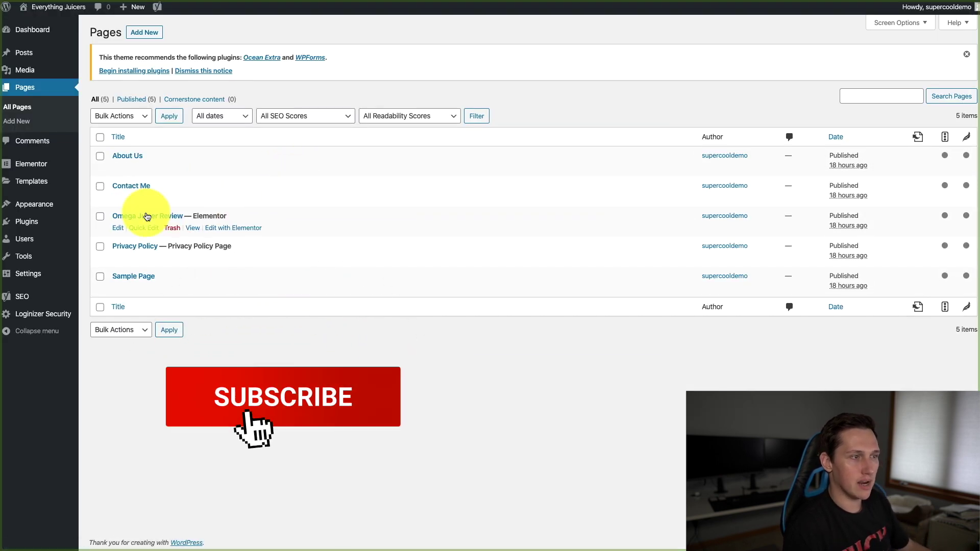
Open the Contact Me page in the block editor and start a new block in its body
click(148, 216)
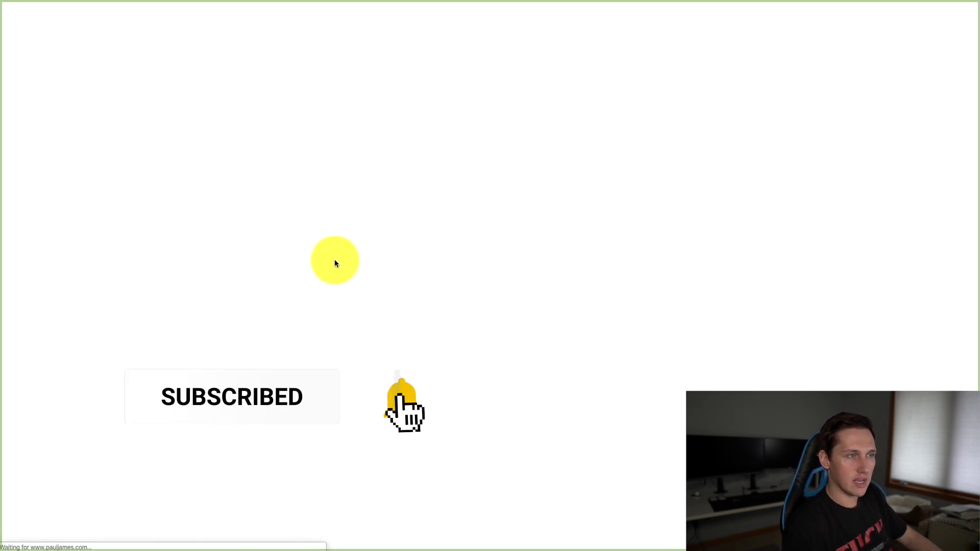
click(339, 141)
Add an image block to the Contact Me page with the uploaded favicon-ceowned.png
click(282, 139)
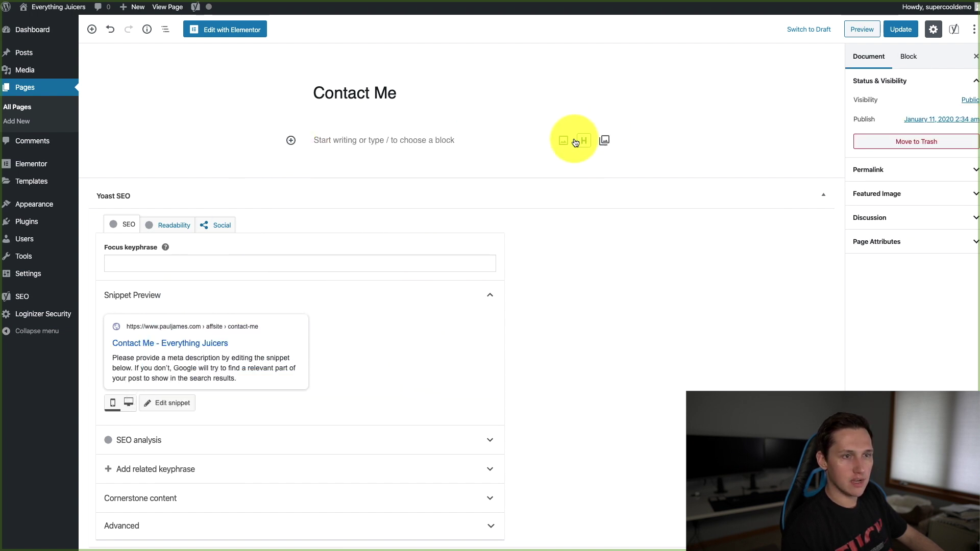
click(560, 140)
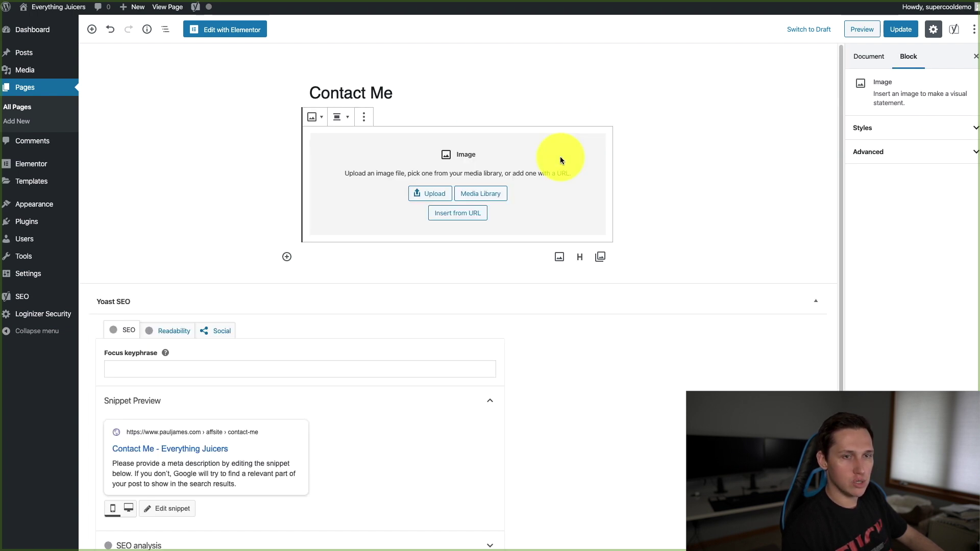
click(430, 194)
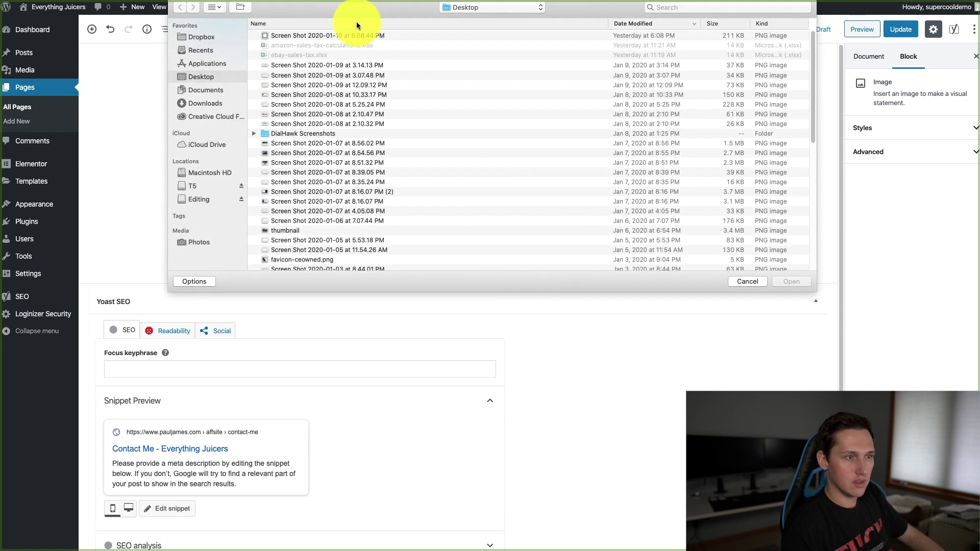
click(326, 260)
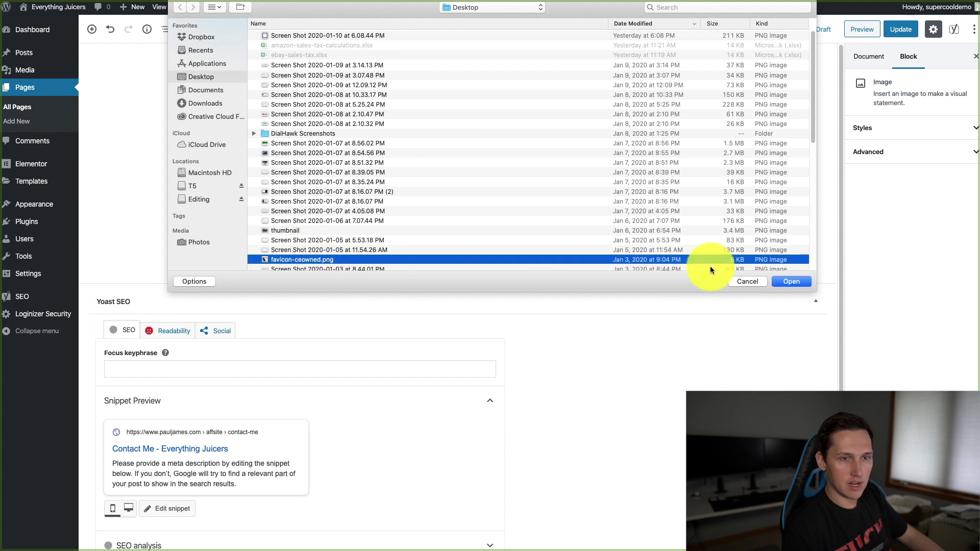
click(793, 280)
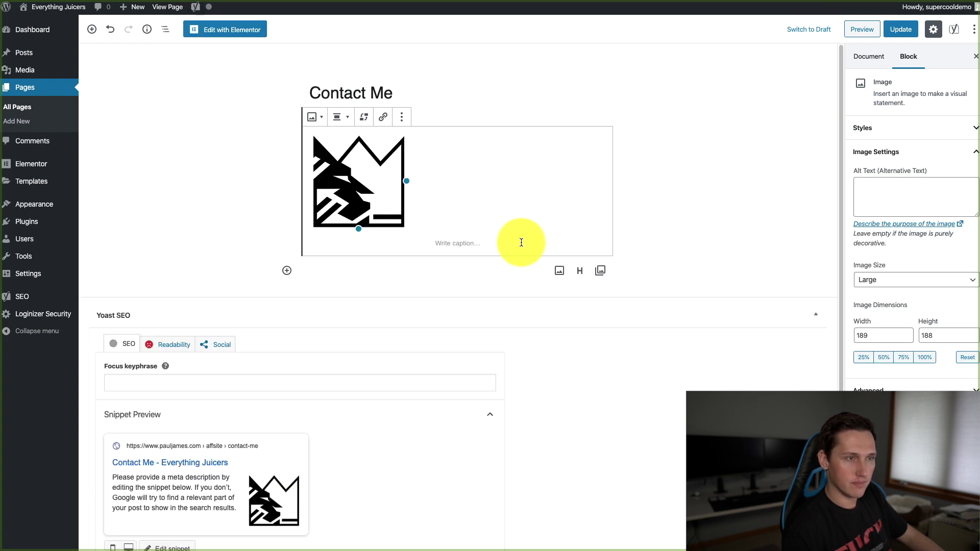
Reselect the image block and expand its Styles options in the sidebar
click(359, 164)
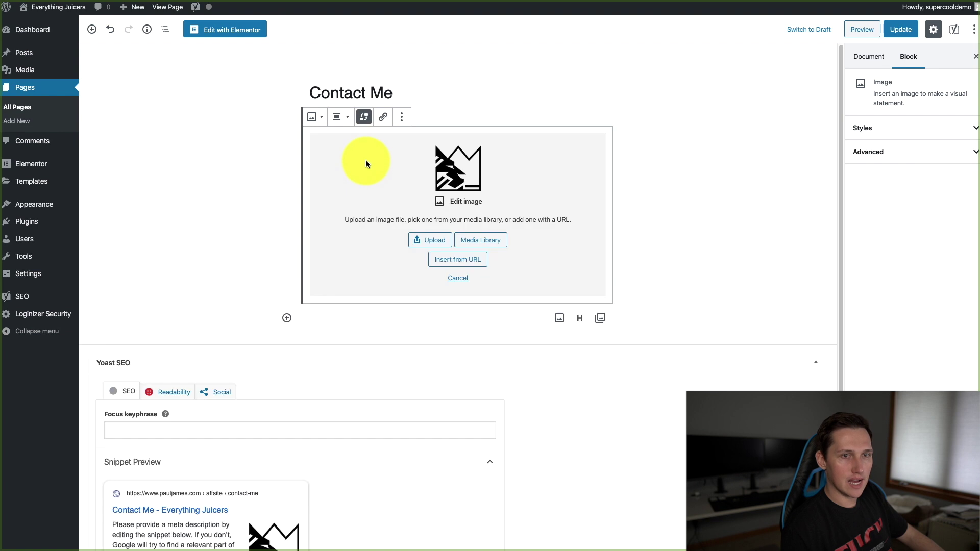
click(276, 220)
click(447, 199)
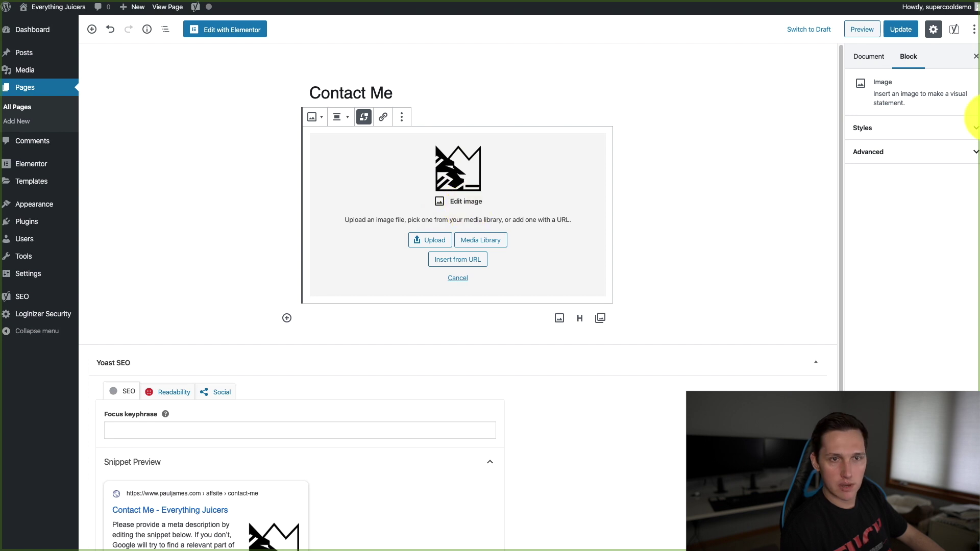
drag(978, 122, 963, 123)
click(962, 128)
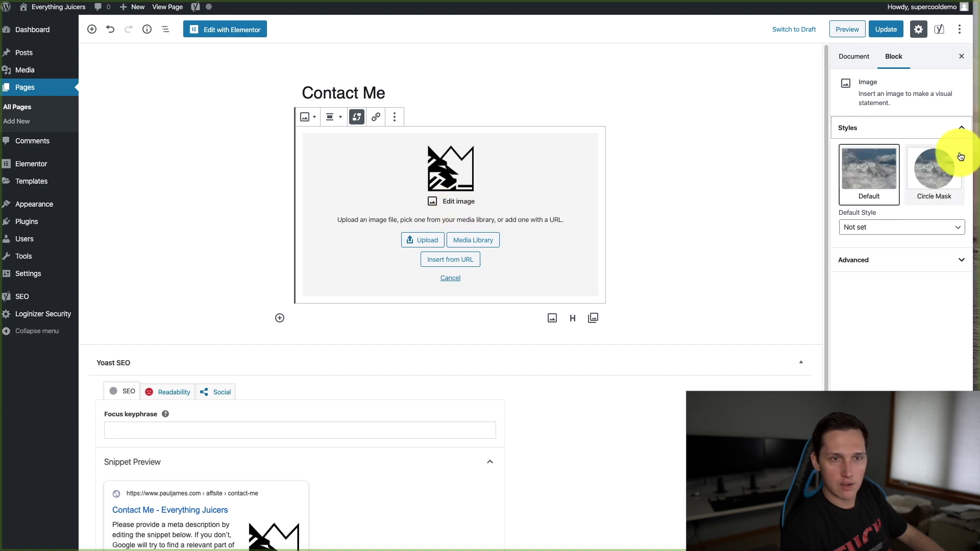
Give the Contact Me image the alt text 'omega juicer review' by editing its HTML
click(955, 261)
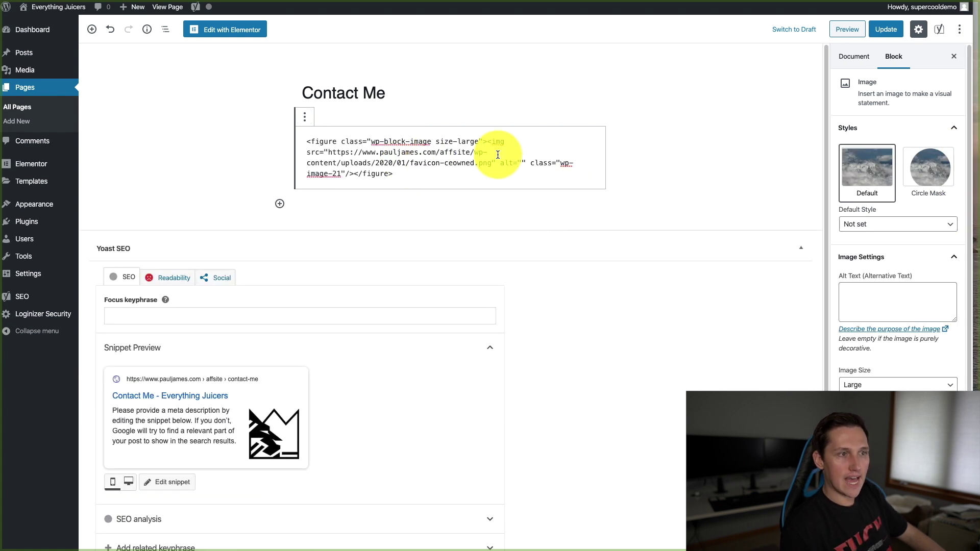
click(531, 168)
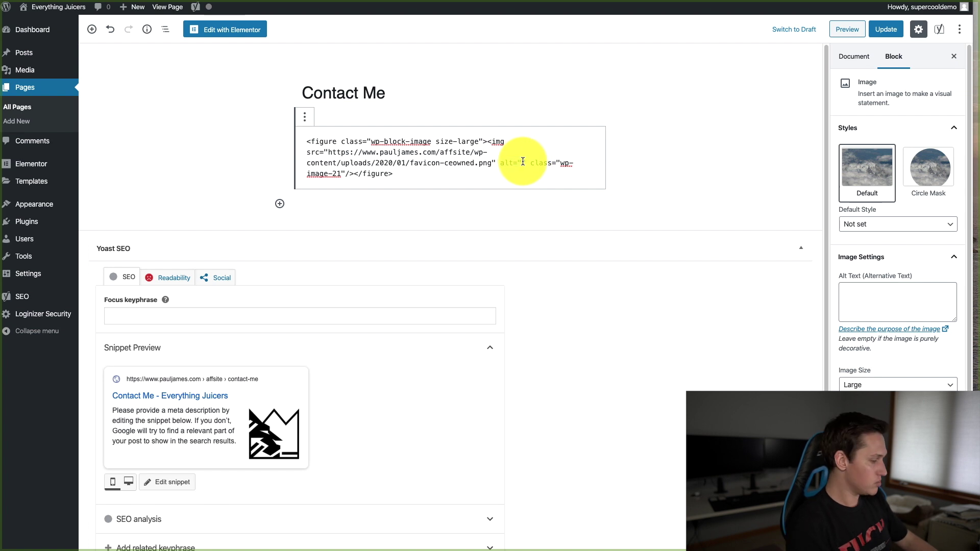
text(rev)
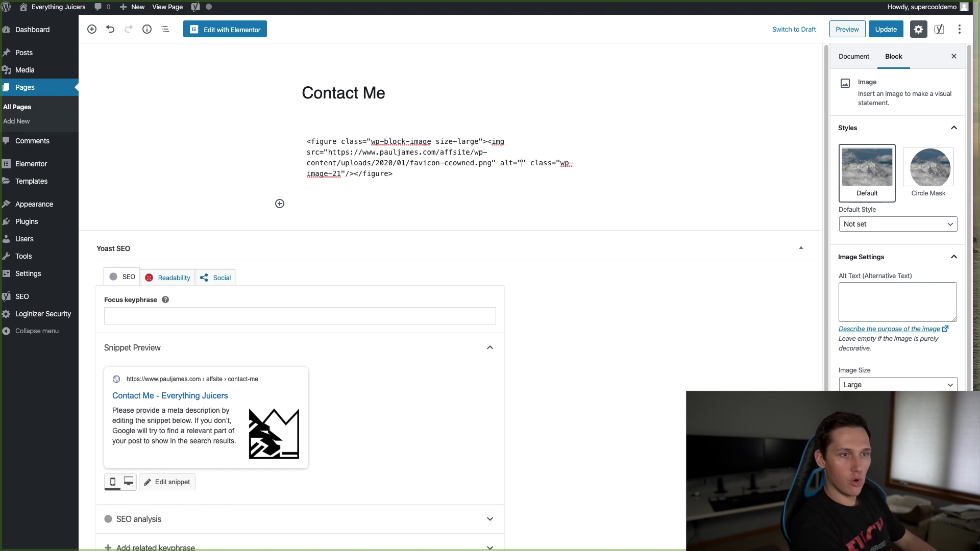
text(omeb)
key(BackSpace)
text(ga ju)
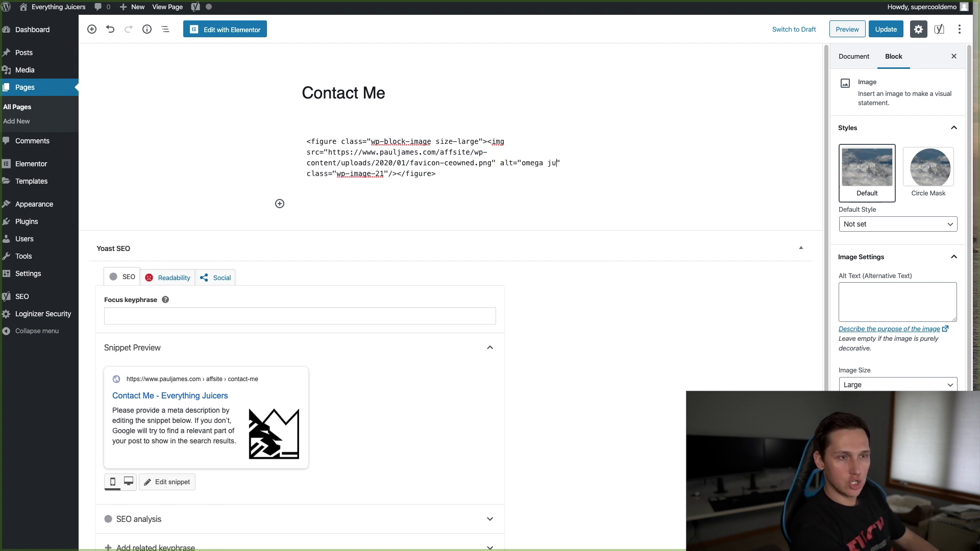
text(icer review)
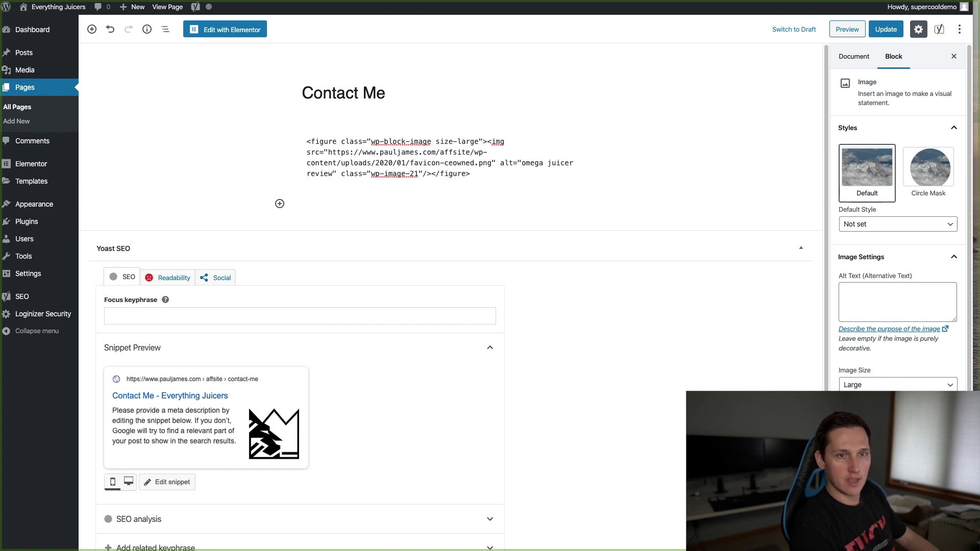
click(913, 294)
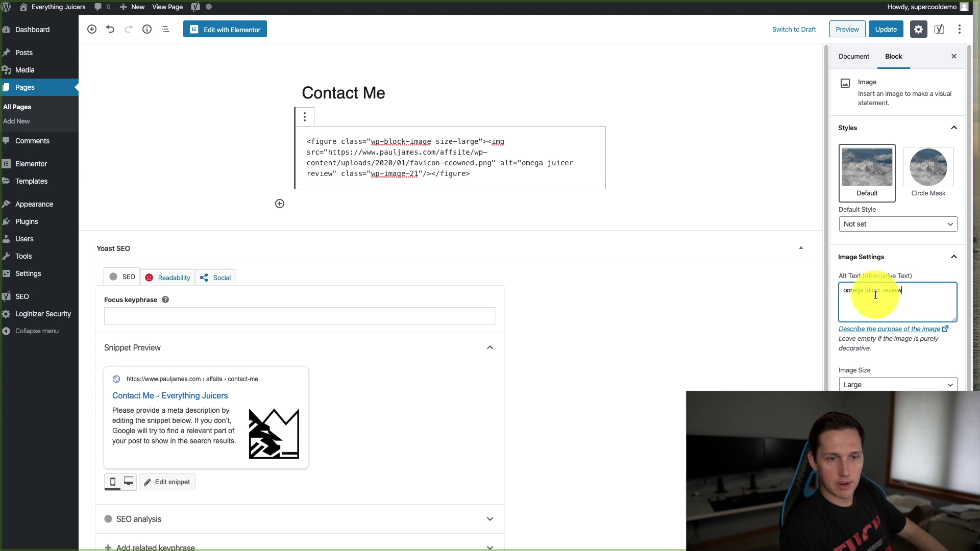
key(super+a)
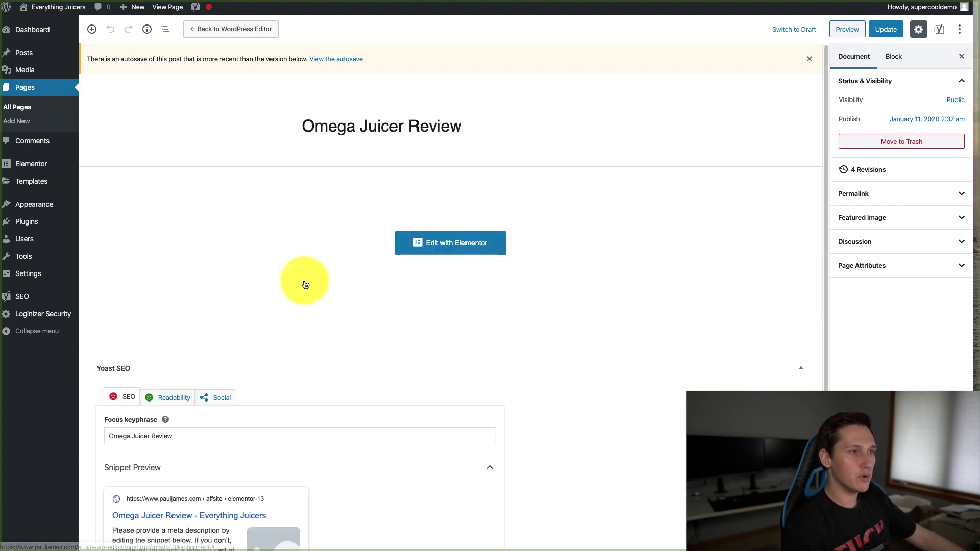
Open the Yoast snippet editor to show the SEO title, slug and meta description fields
scroll(305, 284, down, 4)
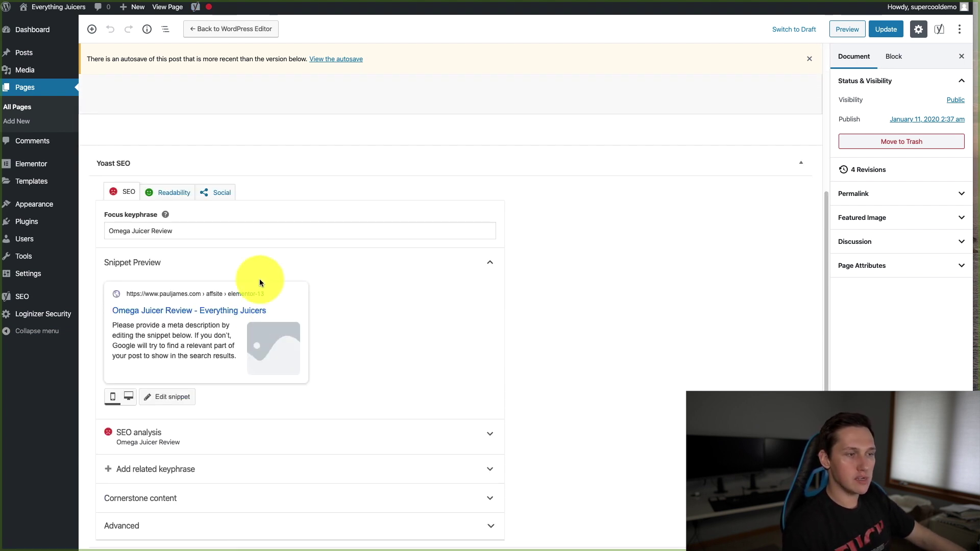
click(280, 314)
scroll(306, 332, down, 4)
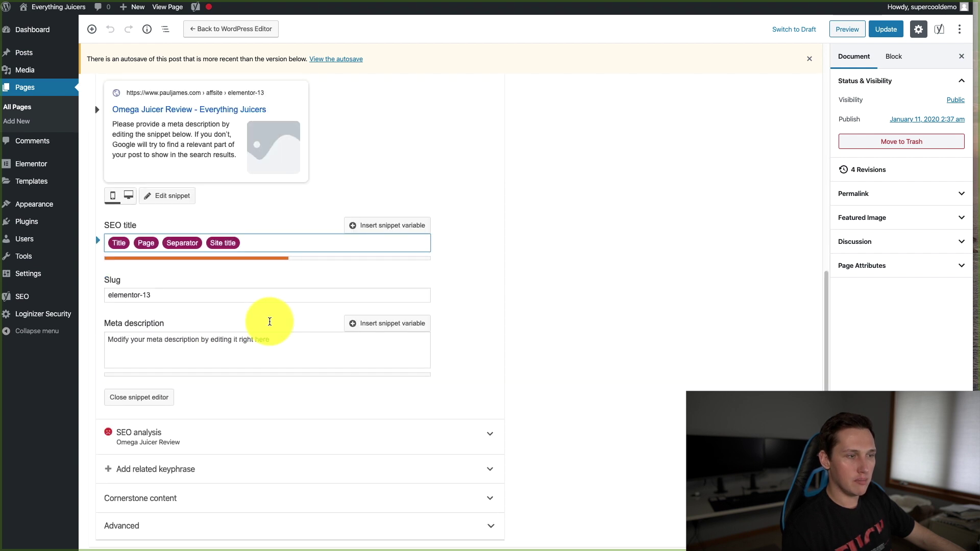
scroll(261, 291, up, 1)
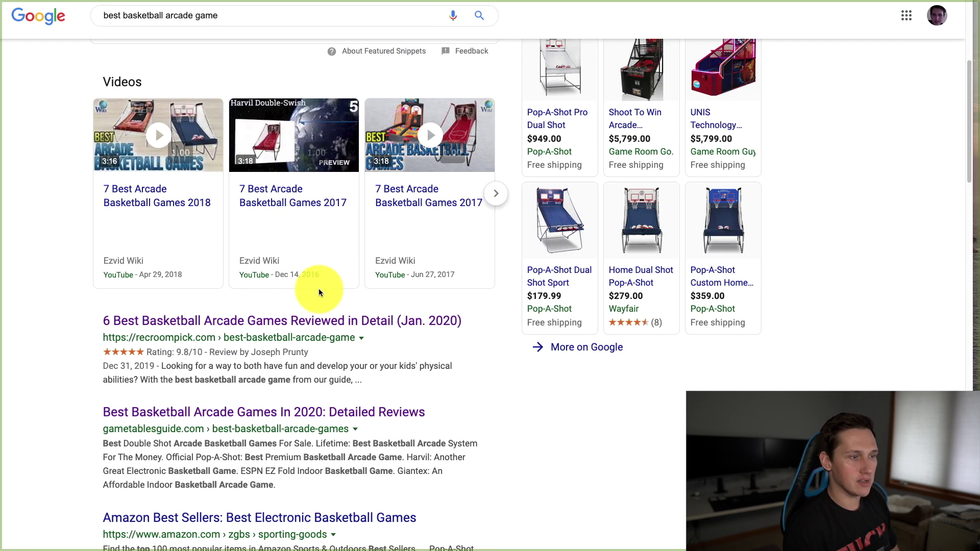
Highlight the top 'best basketball arcade game' result's title, star rating and description
scroll(320, 289, down, 4)
drag(102, 111, 465, 110)
drag(81, 143, 371, 173)
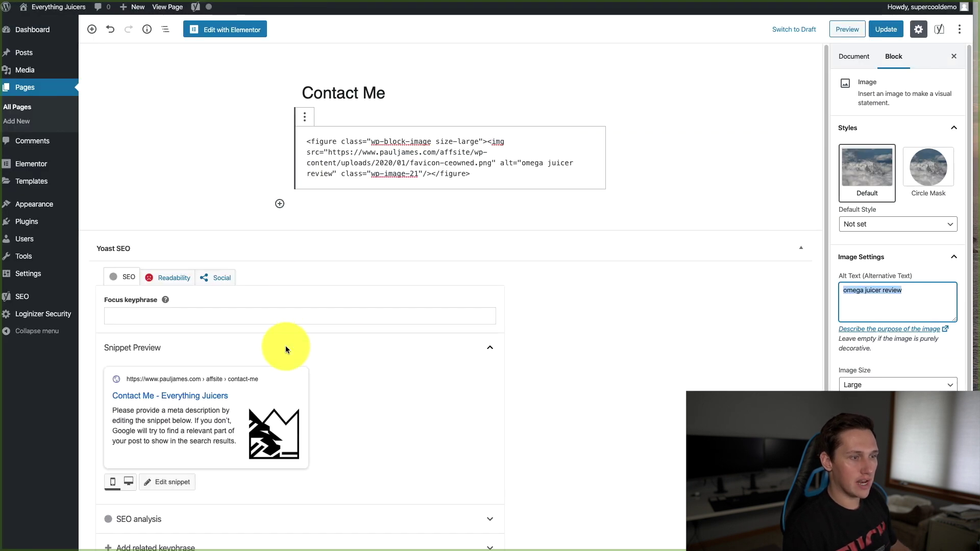
scroll(276, 332, down, 2)
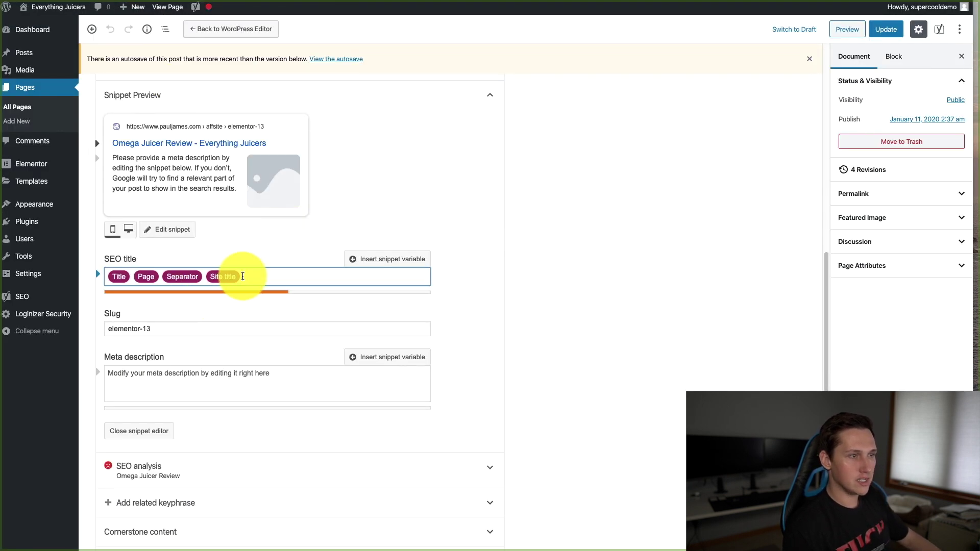
Replace the SEO title variables with 'Omega Juicer - Best Review for 2019'
scroll(194, 240, up, 2)
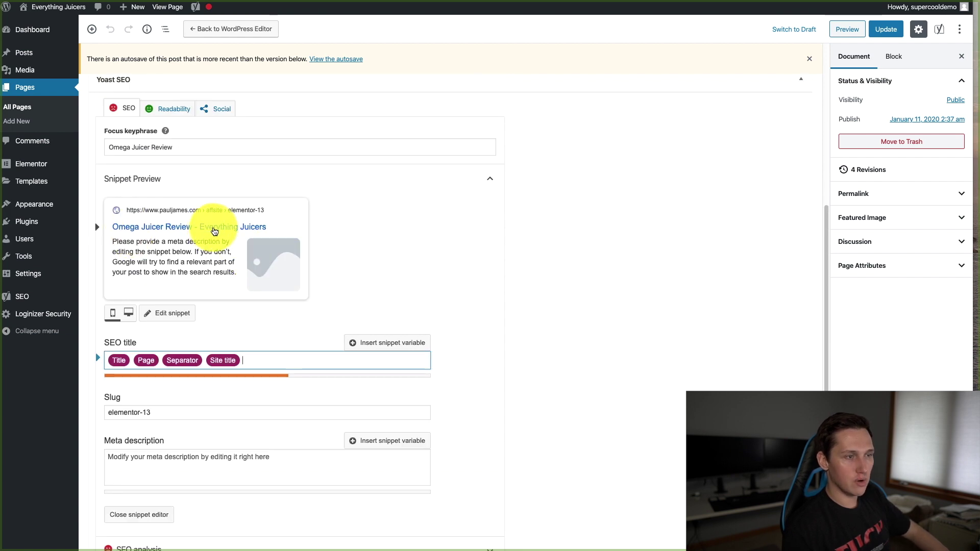
double_click(225, 360)
key(Right)
key(BackSpace)
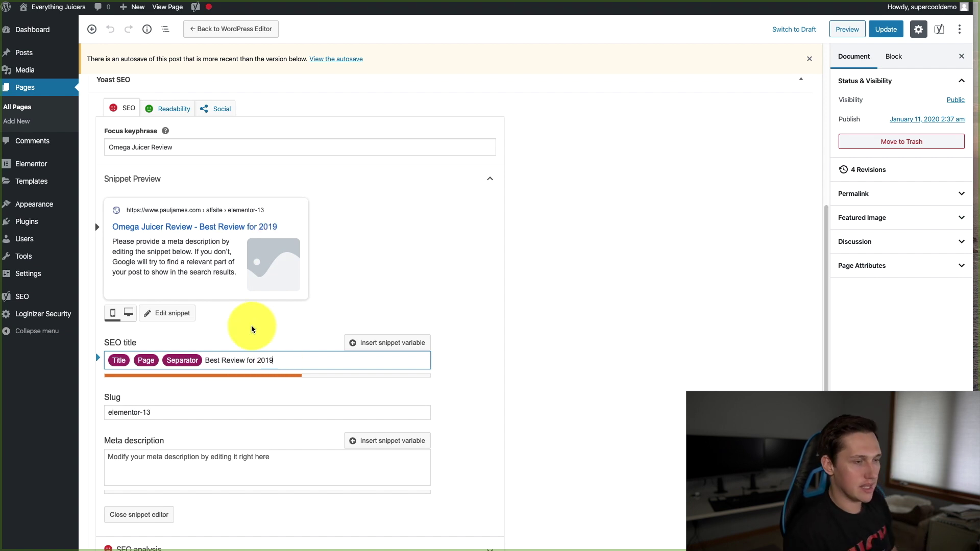
click(200, 354)
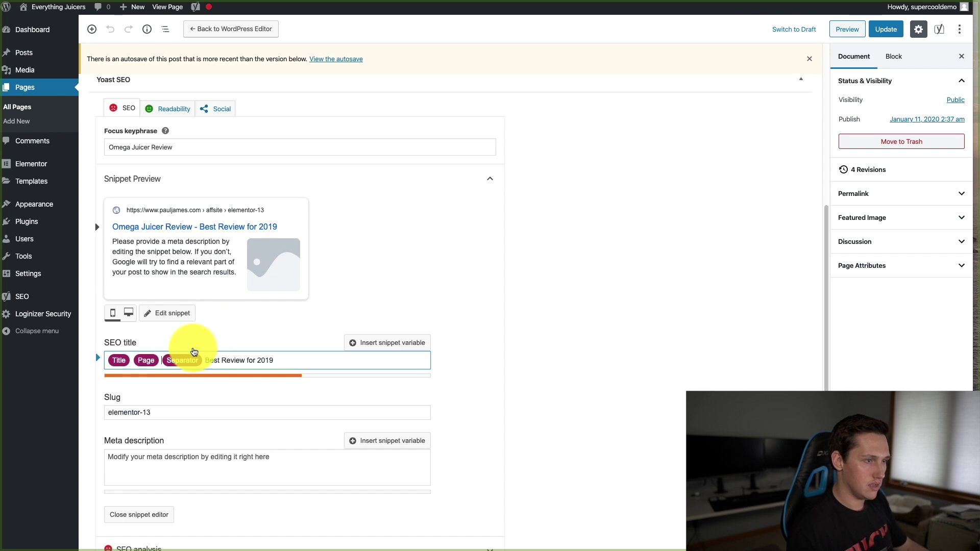
key(BackSpace)
key(BackSpace)
text(Omea)
key(BackSpace)
text(ga Ju)
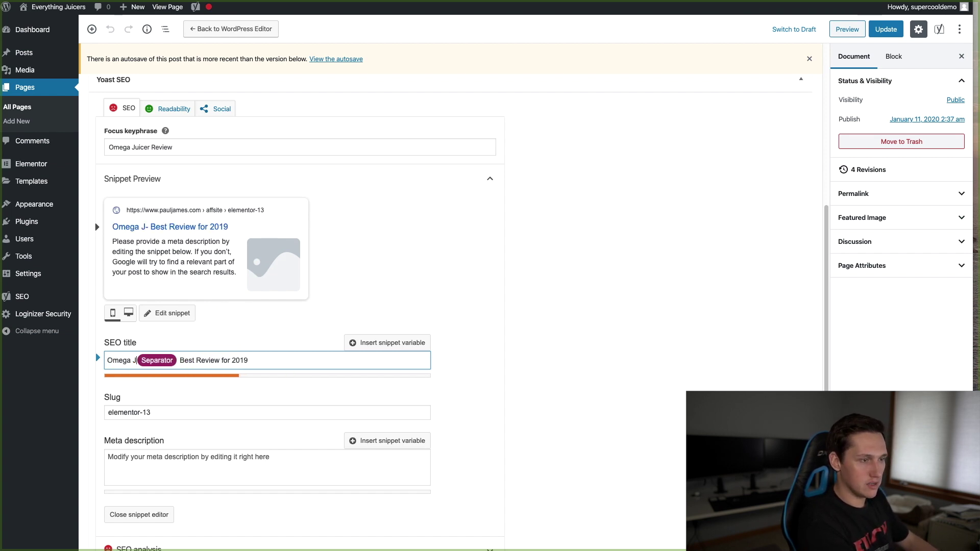
key(BackSpace)
text(uicer)
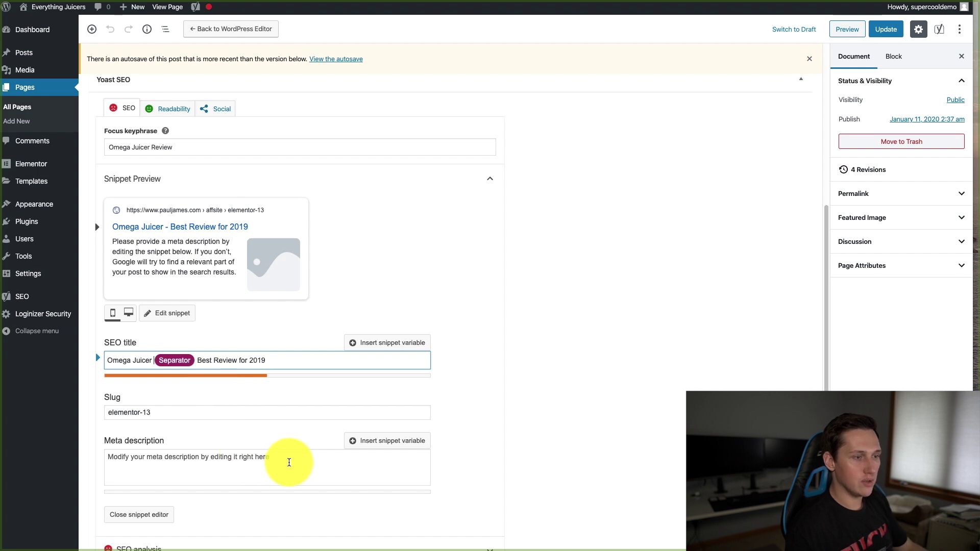
Write a meta description inviting readers to the 2019 Omega Juicer review
click(283, 459)
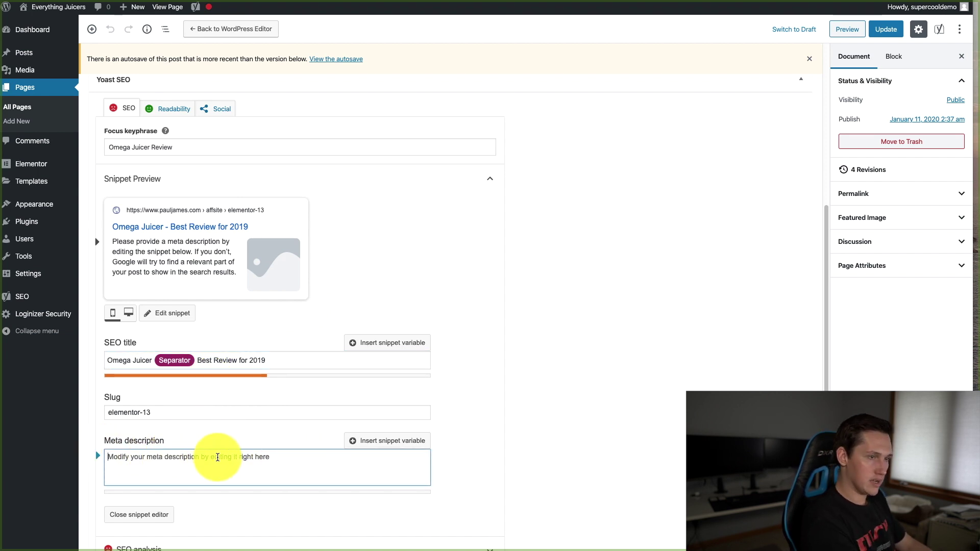
text(ARe you thinking about getting a juicer? Check out our review on the 2019 Omega Juicer)
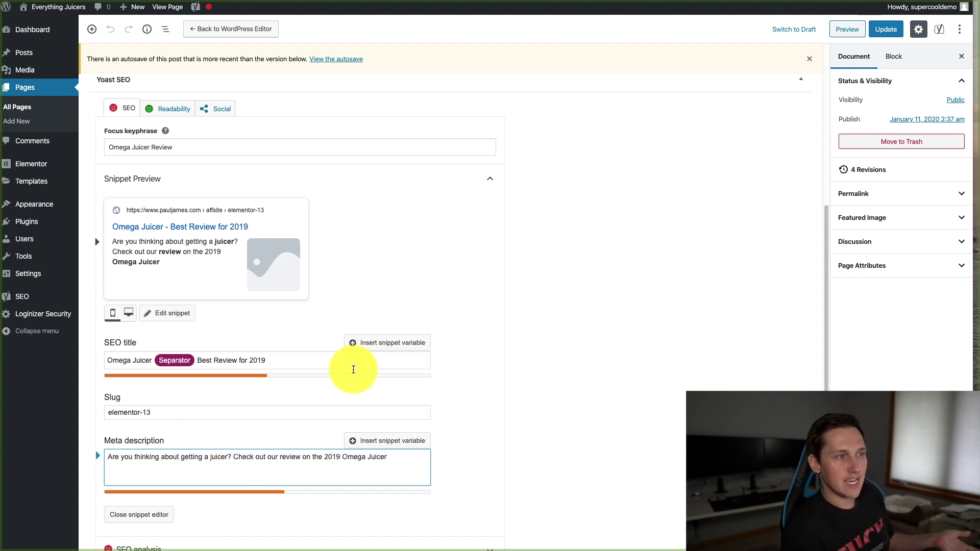
scroll(385, 365, up, 2)
scroll(455, 321, up, 3)
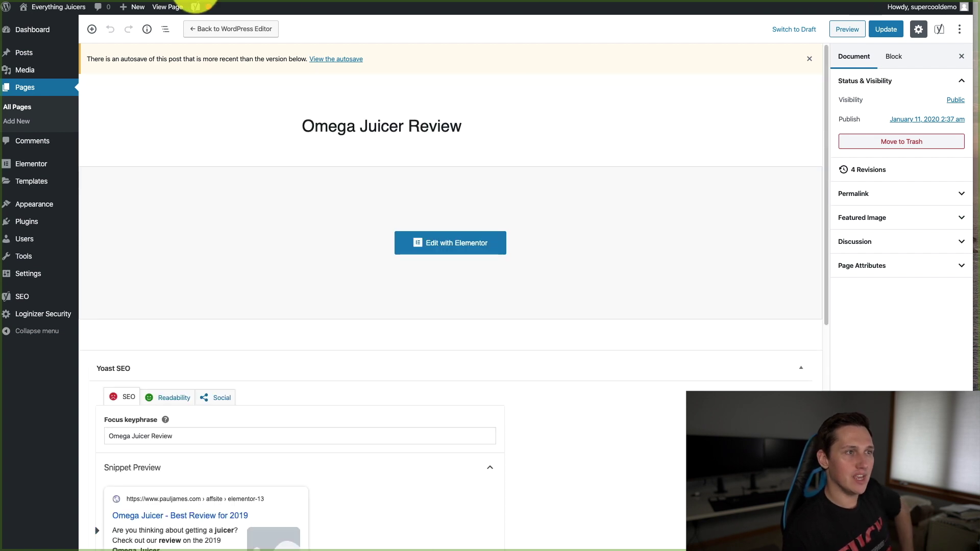
scroll(459, 284, down, 7)
scroll(449, 293, up, 2)
scroll(505, 360, down, 2)
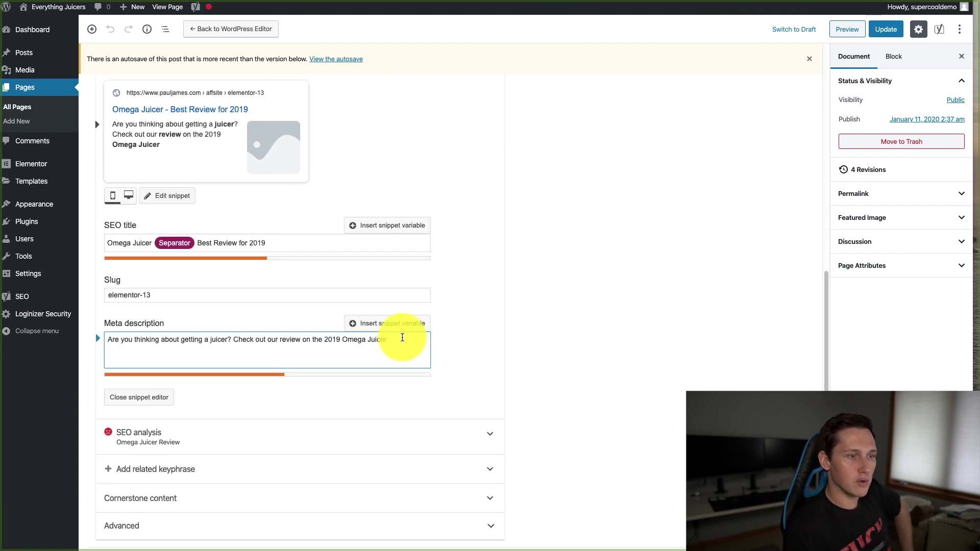
click(490, 332)
click(417, 345)
text(.)
scroll(531, 333, up, 5)
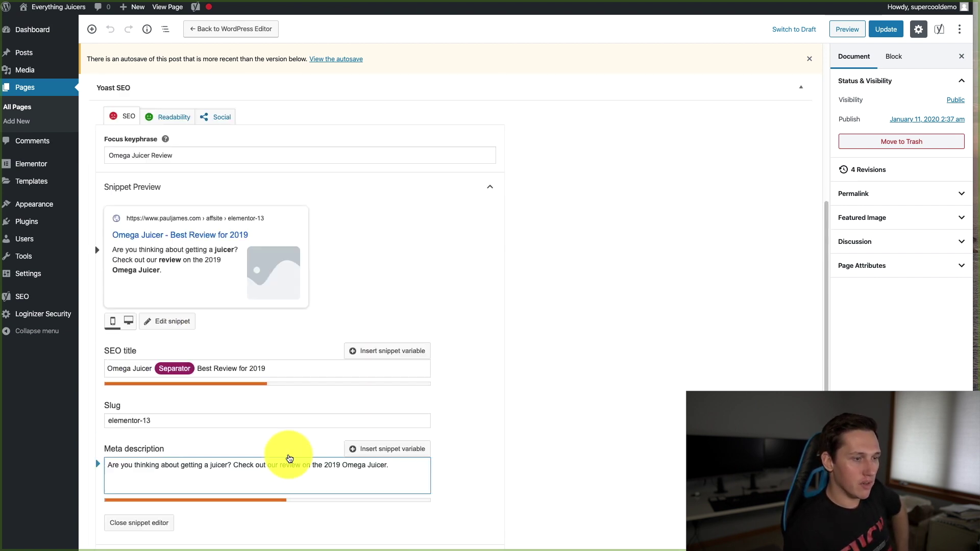
Replace the slug elementor-13 with omega-juice-review
click(130, 417)
drag(130, 415, 87, 409)
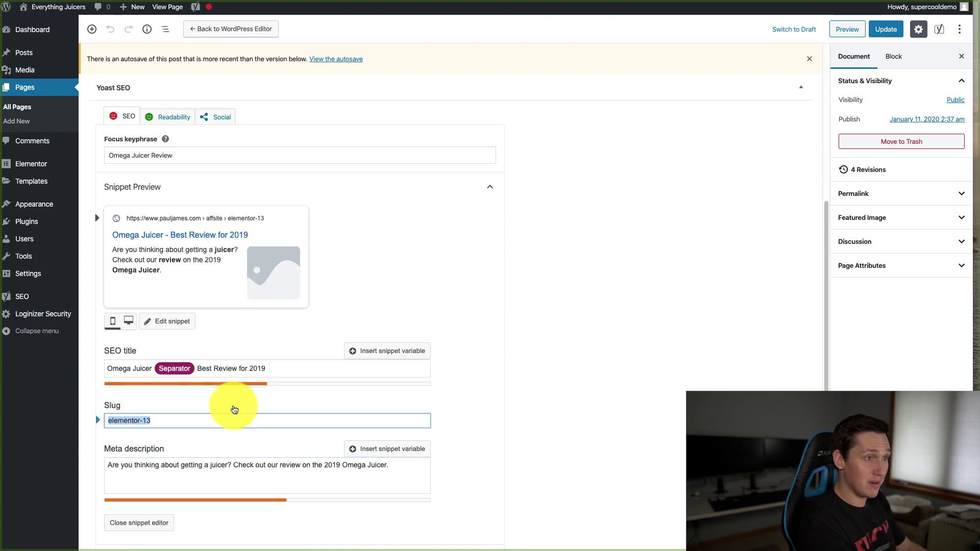
text(omega-juice-review)
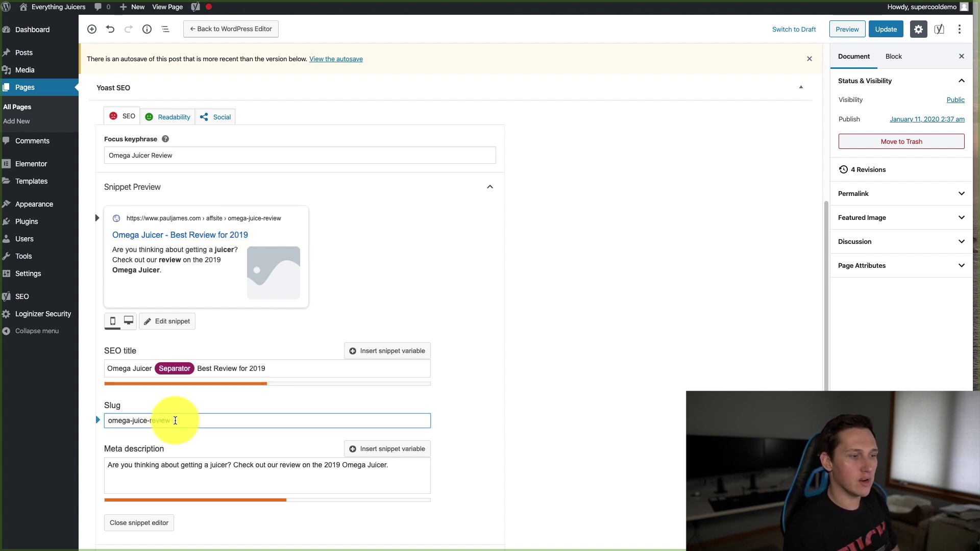
drag(168, 417, 102, 417)
click(286, 427)
scroll(483, 411, up, 5)
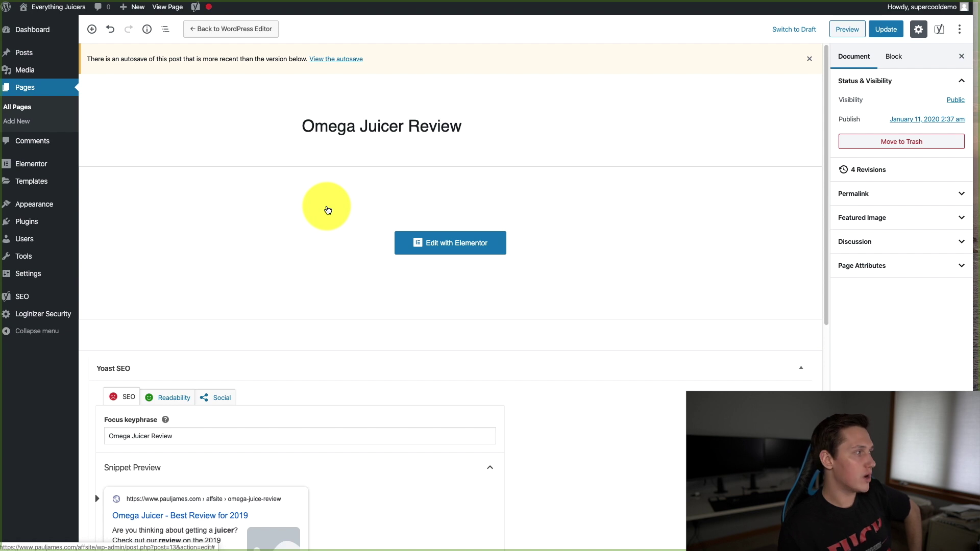
Check the recroompick.com review, highlight its domain, and return to the Google results
click(328, 210)
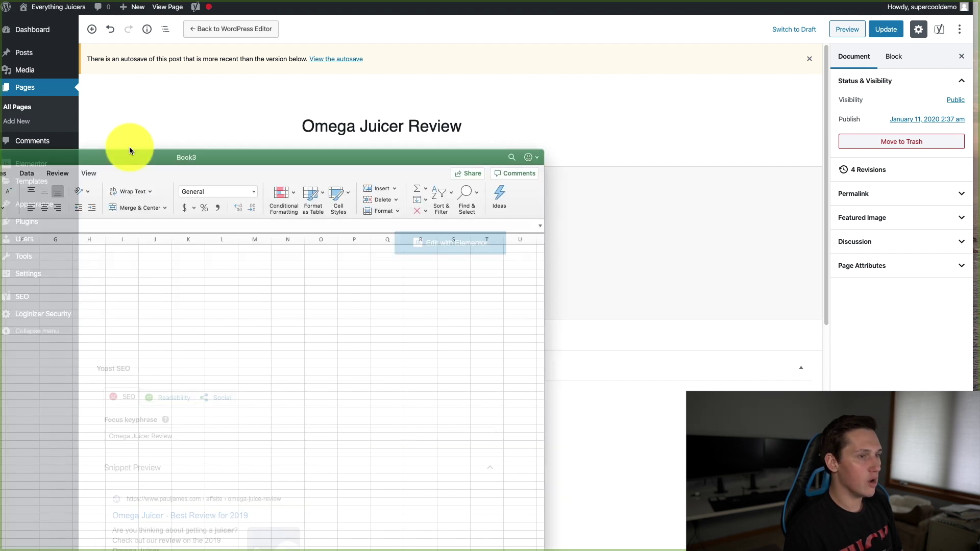
drag(376, 149, 530, 74)
key(super+tab)
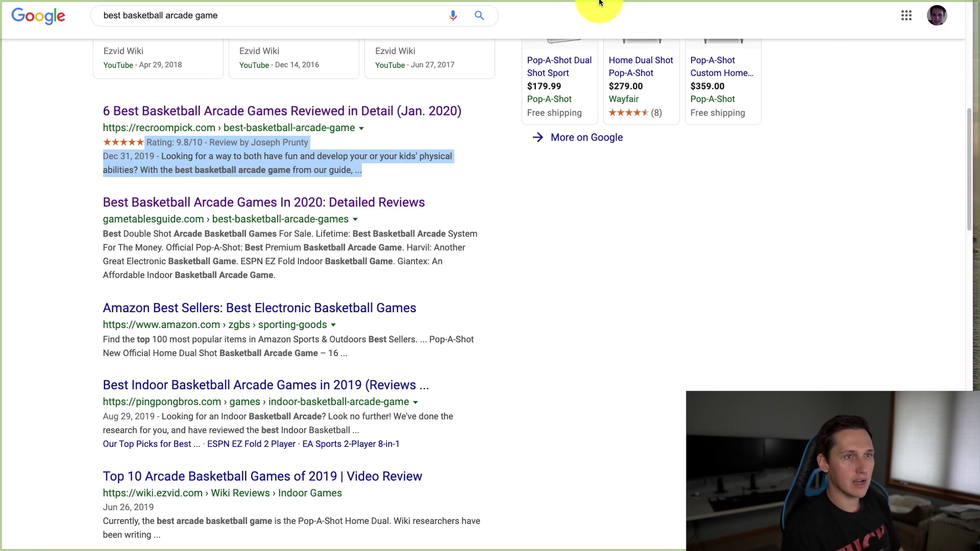
key(ctrl+Tab)
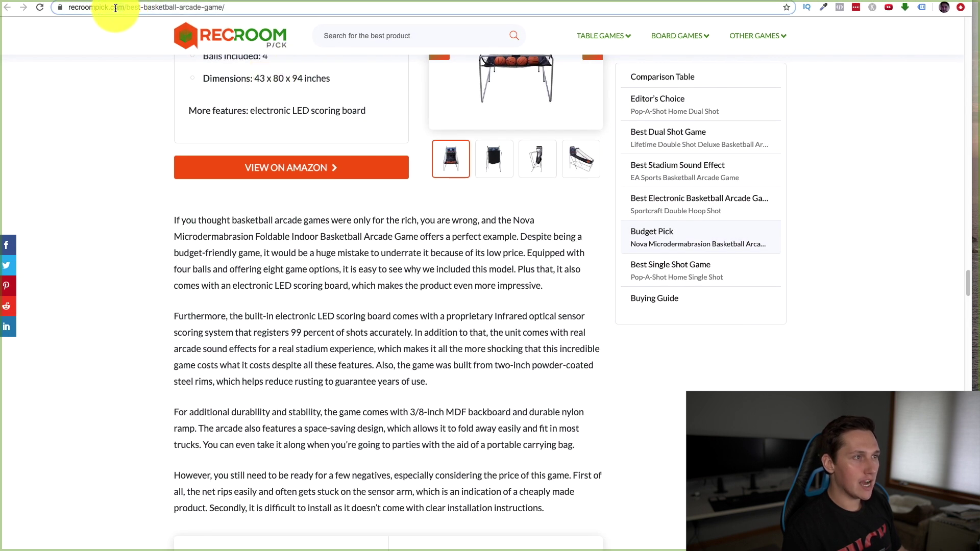
drag(122, 8, 69, 7)
key(ctrl+c)
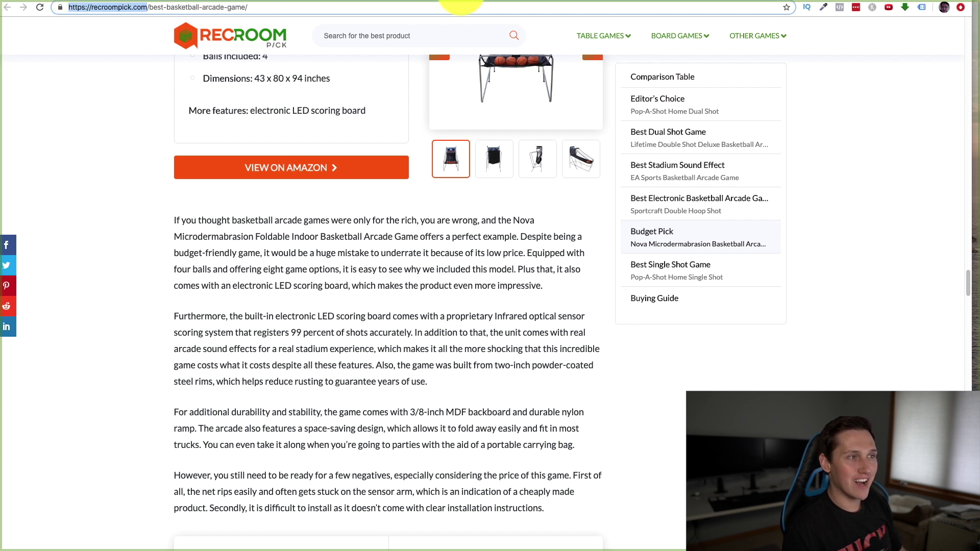
key(super+Left)
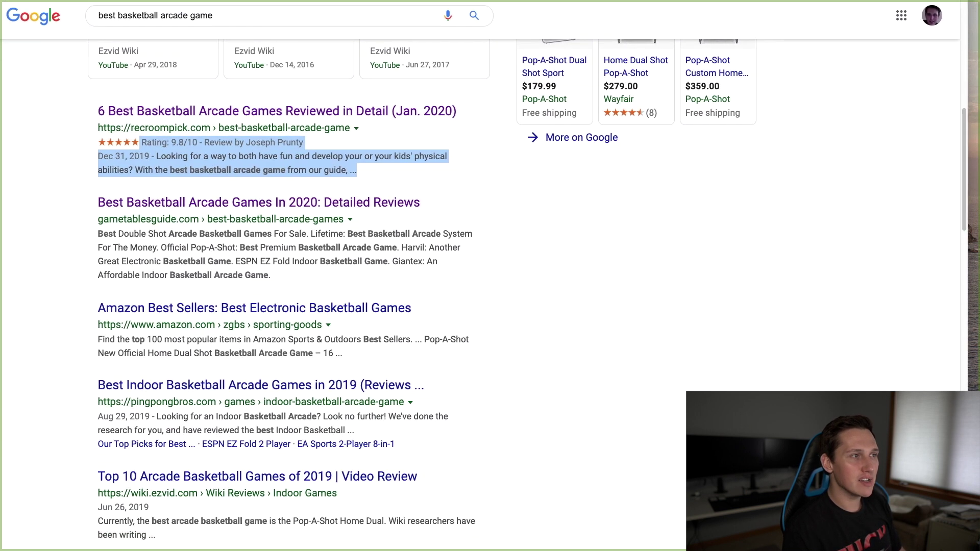
Replace the Google query with the quoted domain "recroompick.com"
click(238, 14)
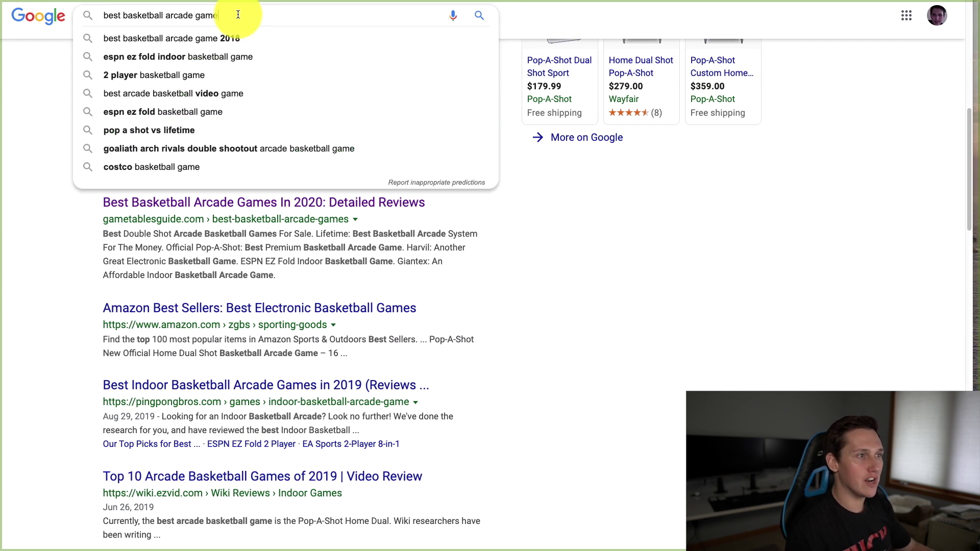
triple_click(238, 14)
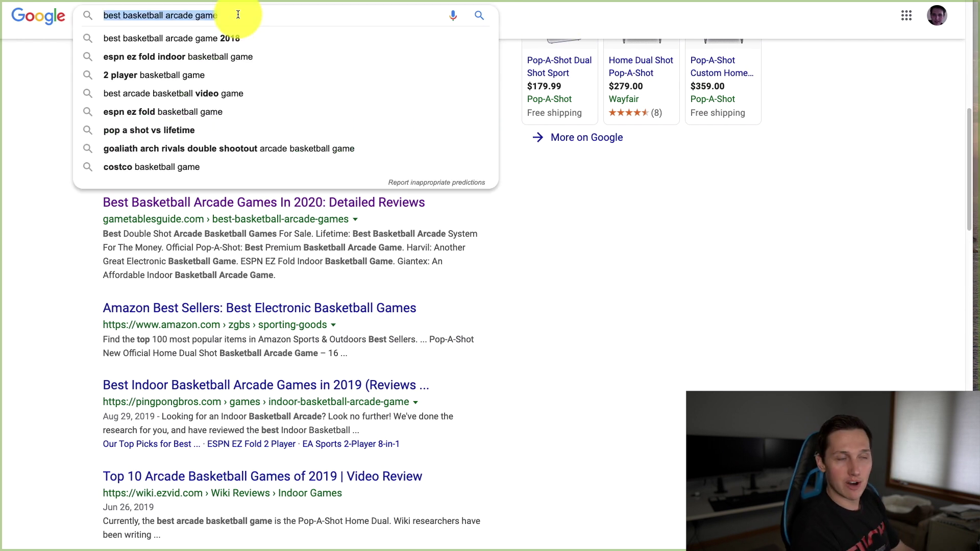
text(")
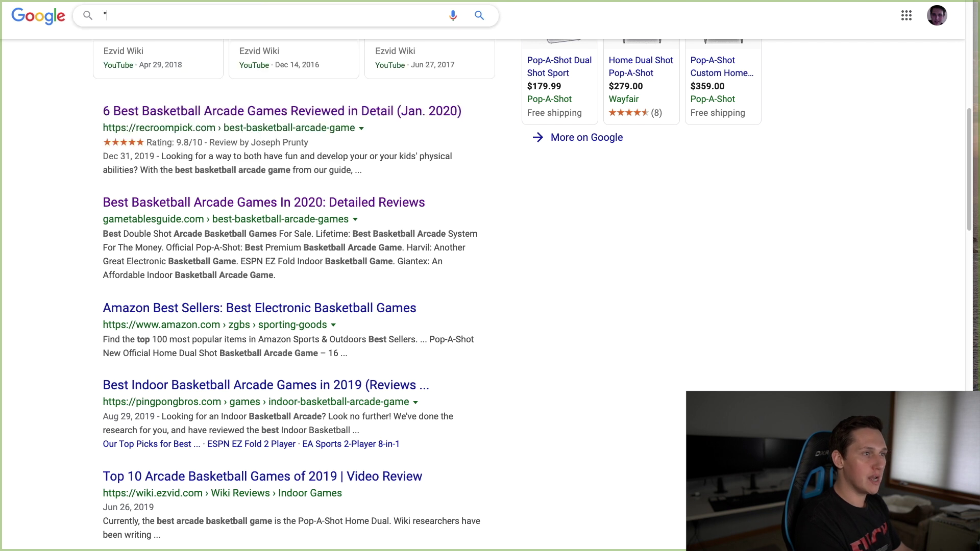
key(ctrl+v)
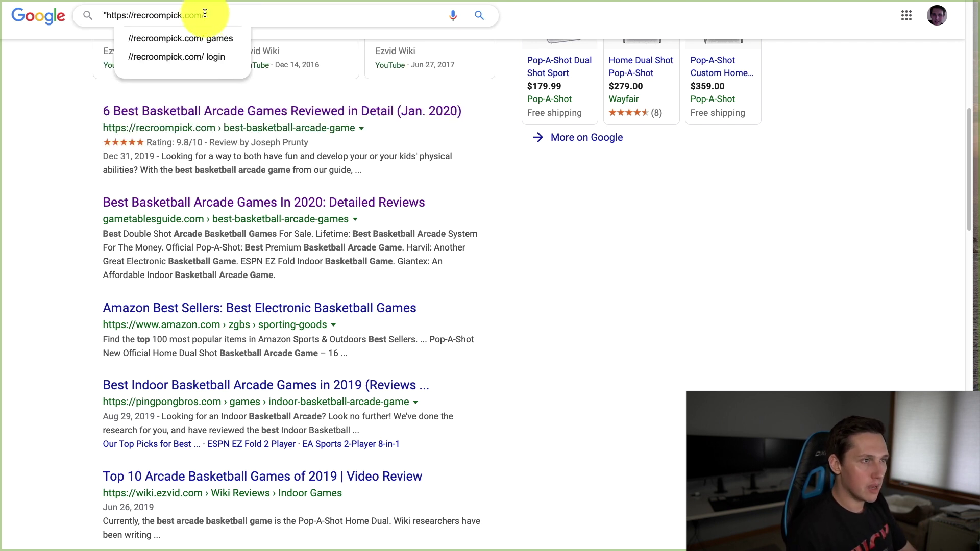
key(BackSpace)
text(")
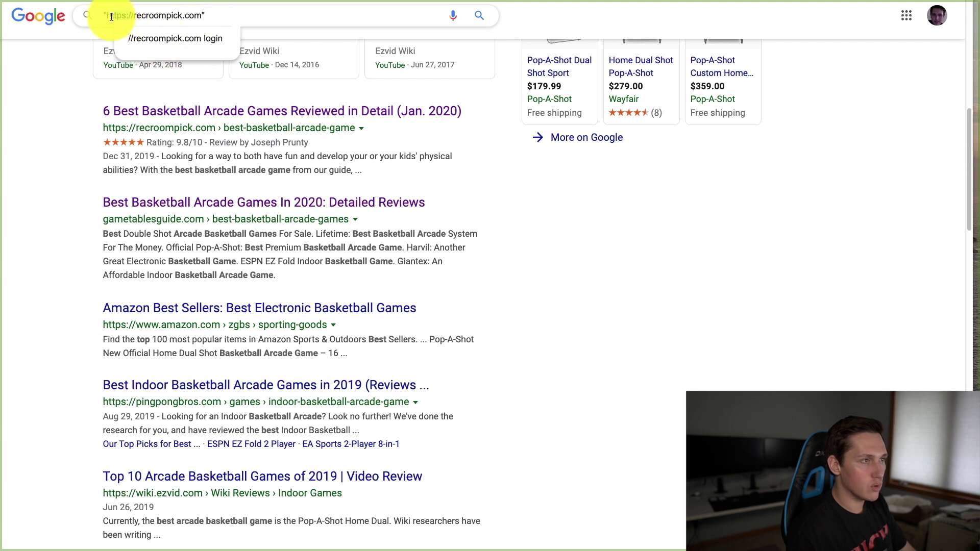
drag(111, 17, 105, 16)
key(BackSpace)
key(BackSpace)
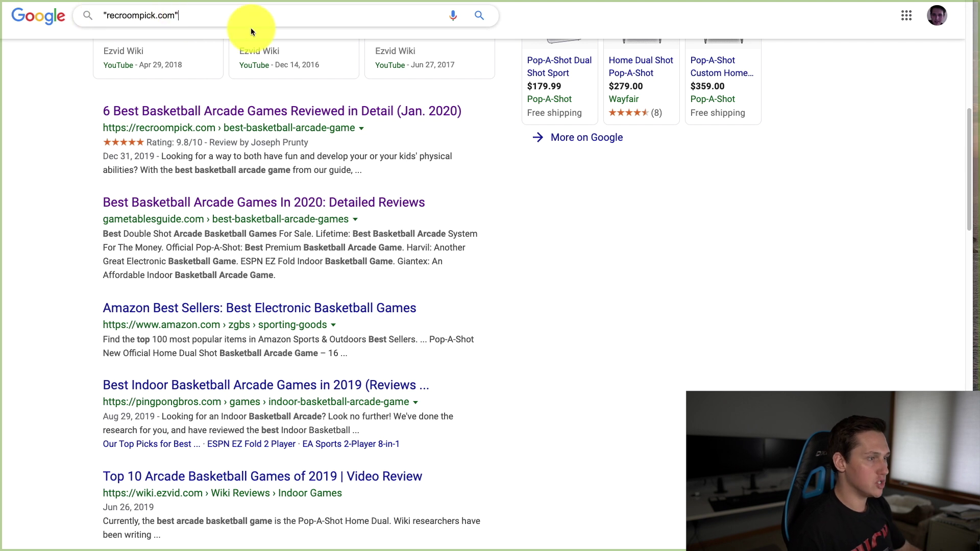
drag(175, 17, 99, 15)
key(super+c)
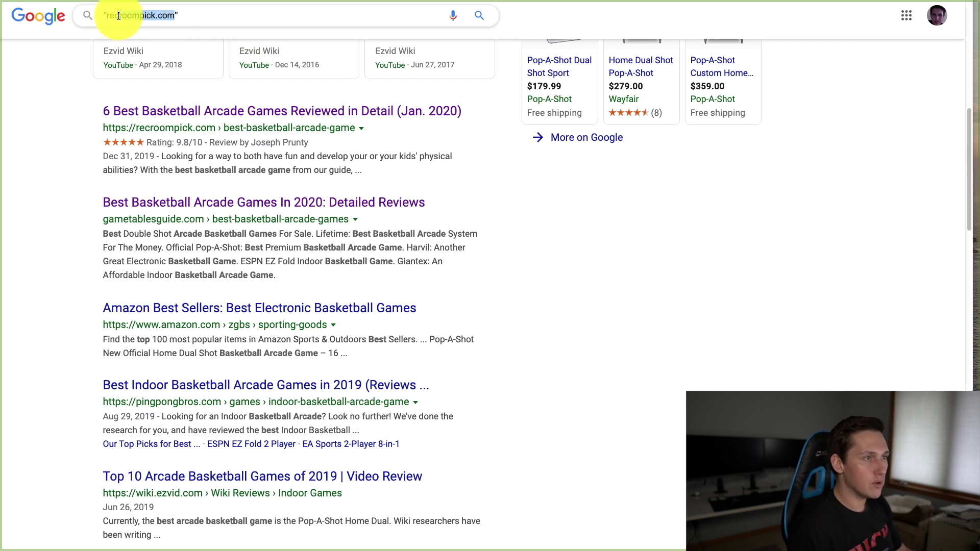
click(190, 17)
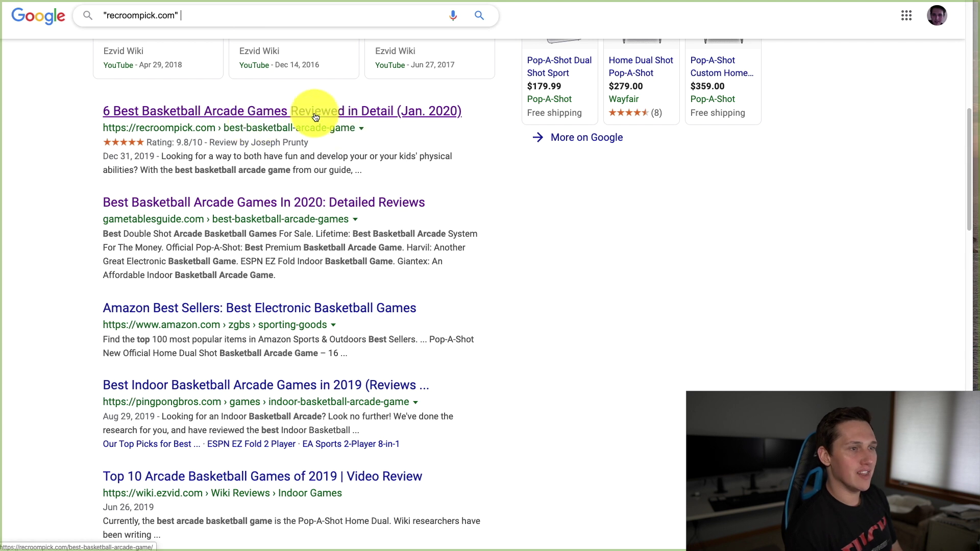
Append -inurl:recroompick.com to exclude the competitor's own pages from the query
mouse_move(582, 83)
text(-)
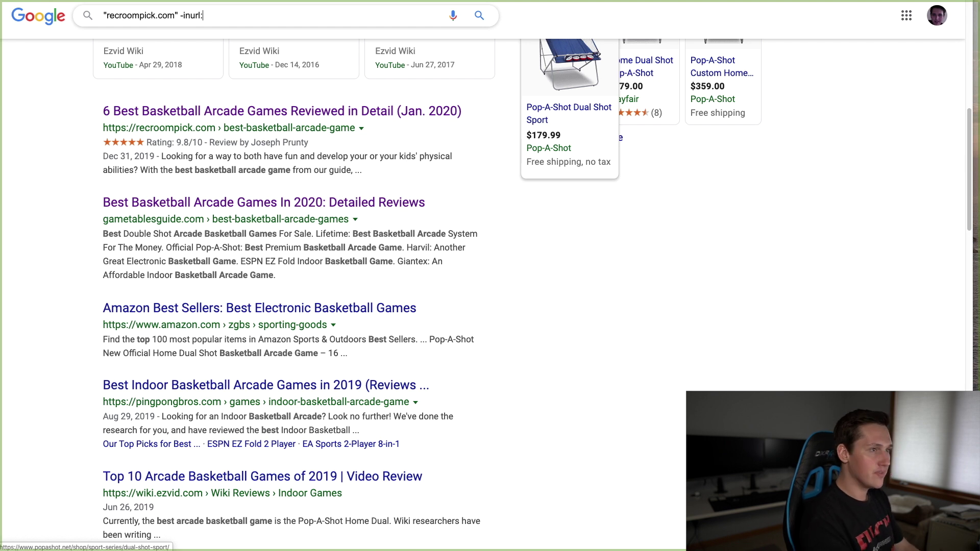
text(inurl:)
key(super+v)
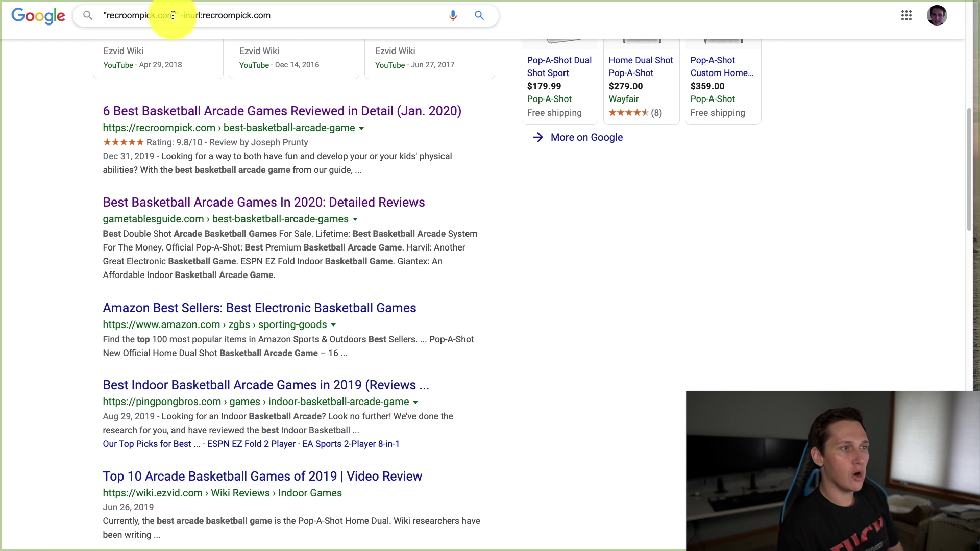
drag(173, 15, 104, 13)
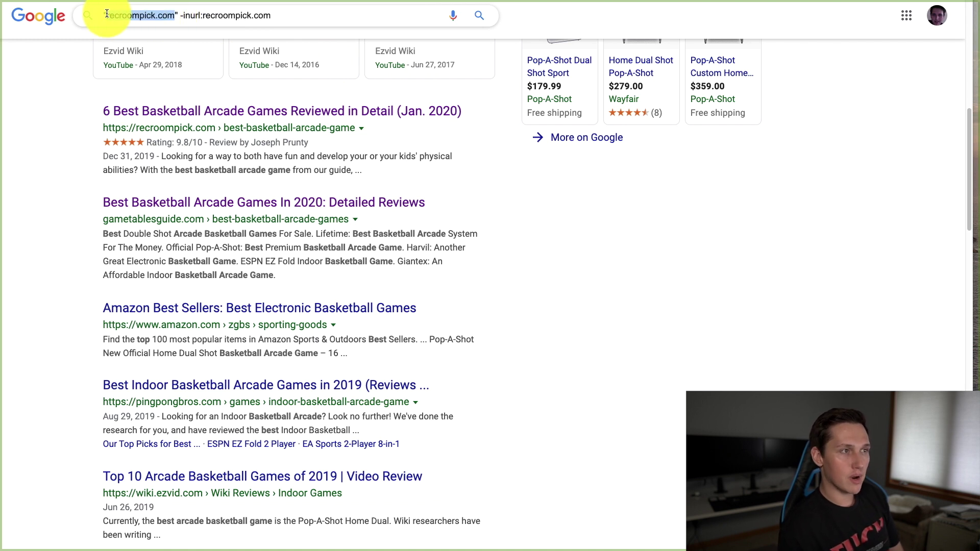
mouse_move(202, 15)
mouse_down()
mouse_move(302, 15)
mouse_move(191, 15)
mouse_up()
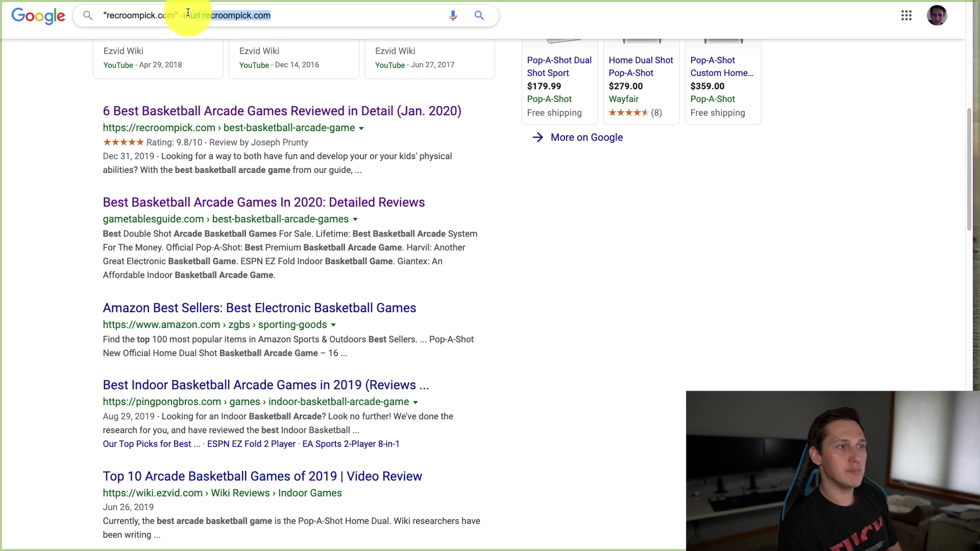
click(282, 15)
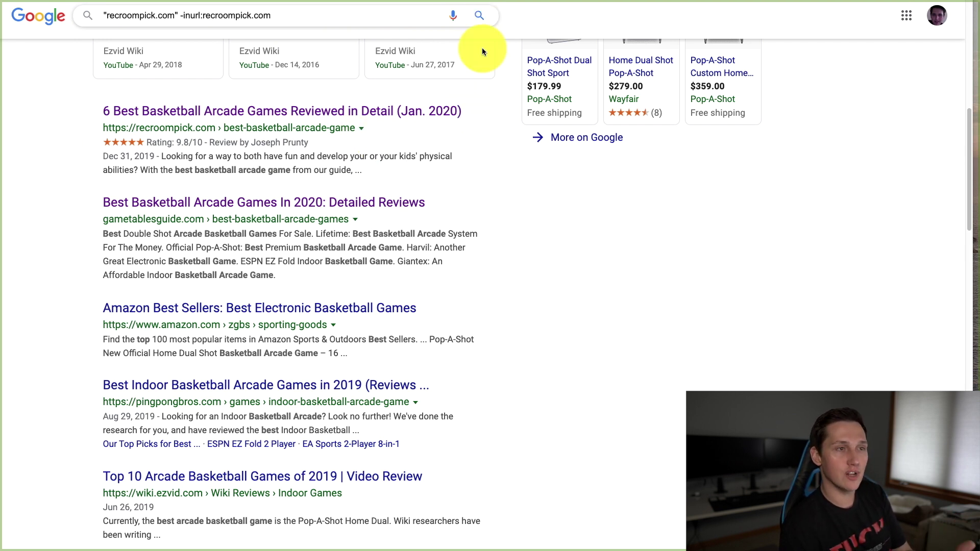
Search Google for backlinks excluding recroompick.com's own pages and note the roughly 1,380 results
click(480, 16)
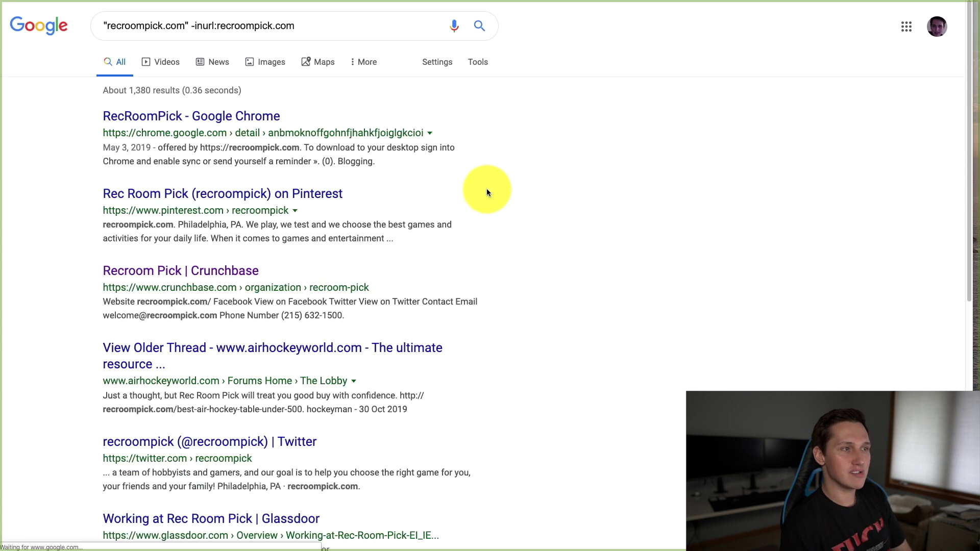
drag(109, 90, 210, 91)
scroll(256, 110, down, 1)
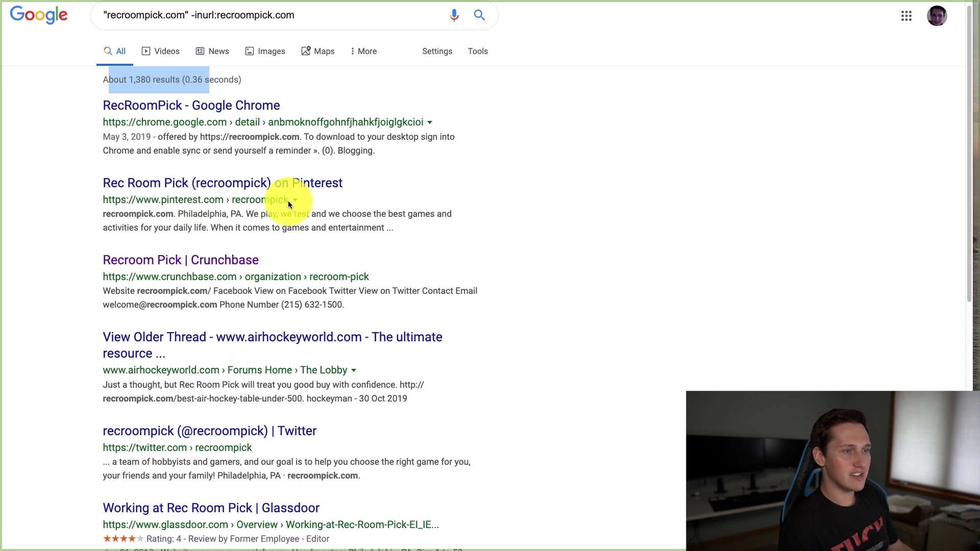
Copy the Pinterest recroompick profile URL into cell A1 of Book3 and check the profile
drag(97, 201, 289, 204)
key(super+Tab)
click(367, 169)
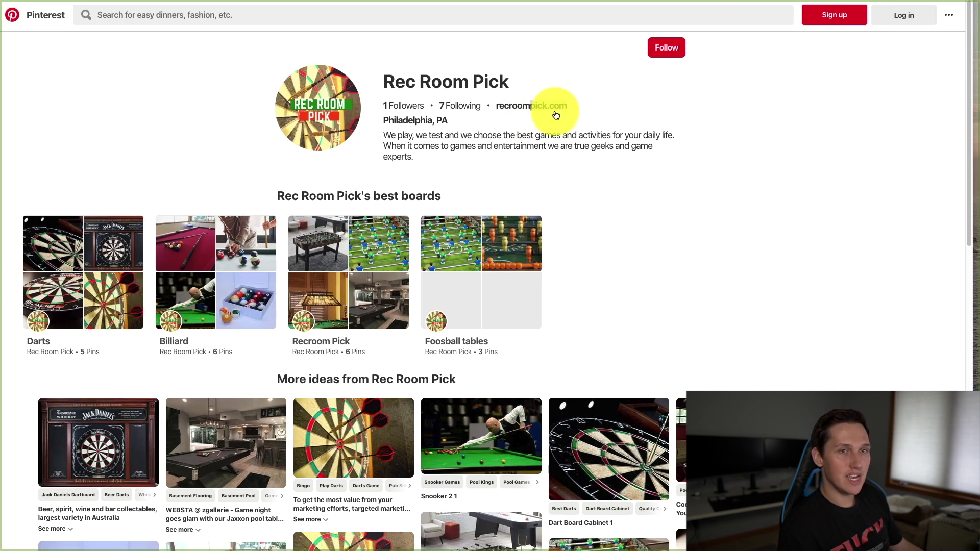
mouse_move(541, 114)
mouse_down()
mouse_move(554, 121)
mouse_move(514, 121)
mouse_move(576, 120)
mouse_move(531, 108)
mouse_up()
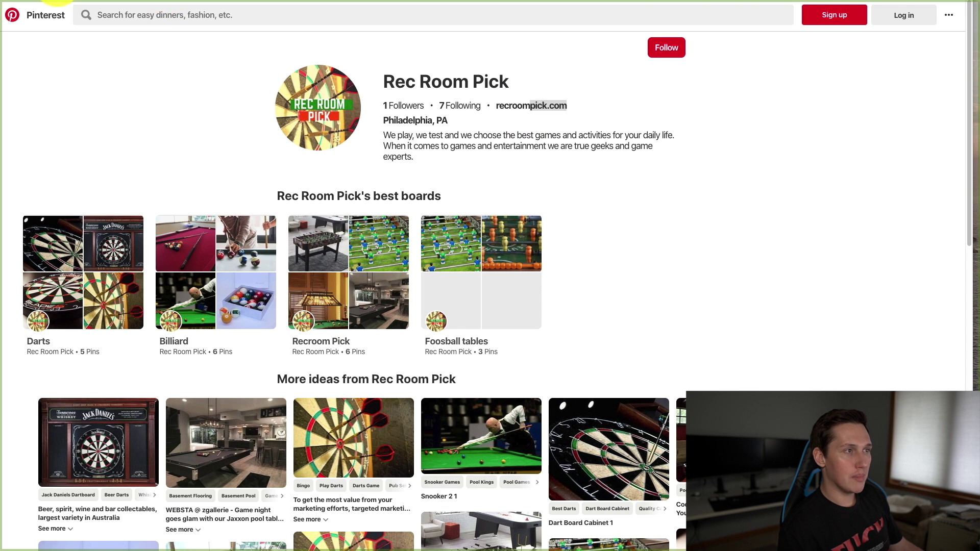
key(super+Tab)
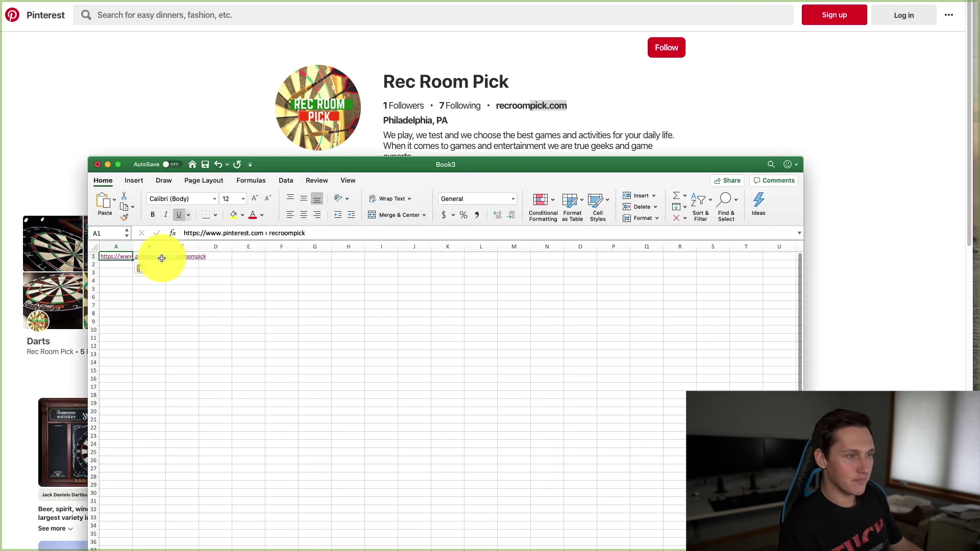
Widen column A to fit the Pinterest link and enter the Crunchbase source in A2
drag(133, 247, 277, 247)
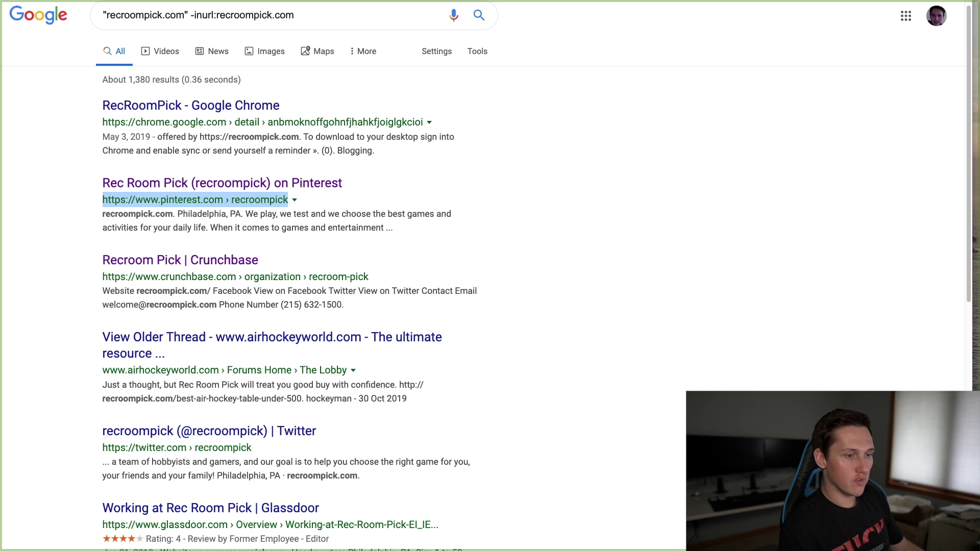
key(super+Tab)
click(208, 265)
text(c)
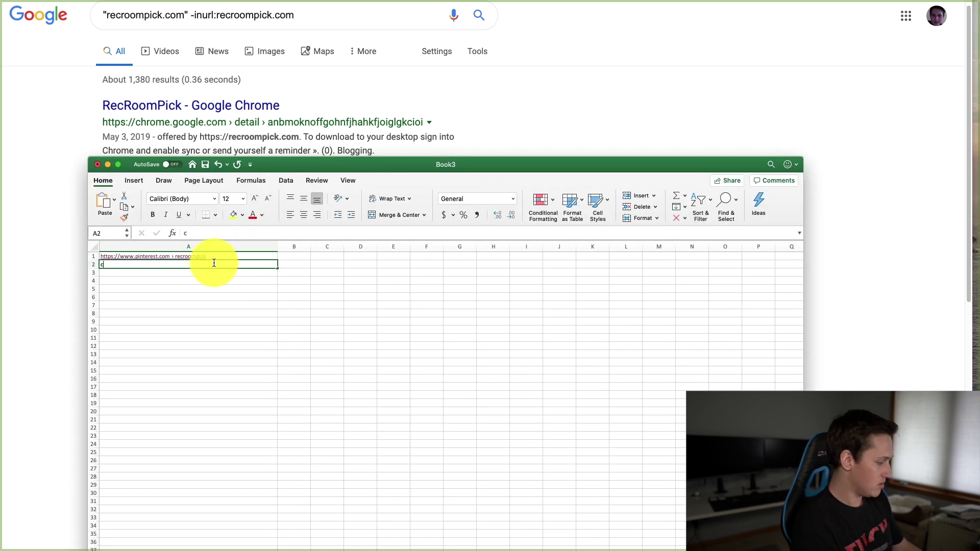
text(hru)
key(BackSpace)
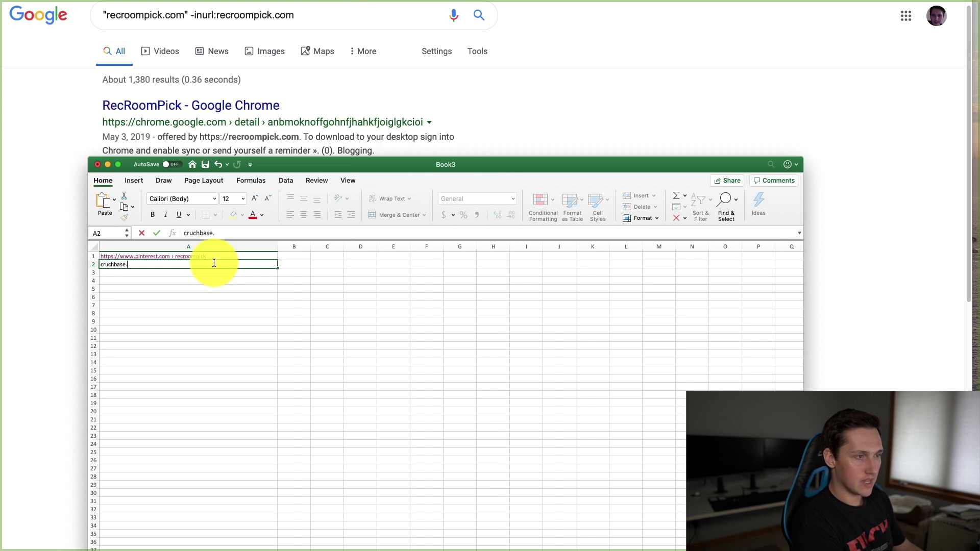
key(Return)
Add airhockeyworld.com and twitter.com to A3 and A4 from the Google results
click(513, 111)
scroll(426, 280, down, 3)
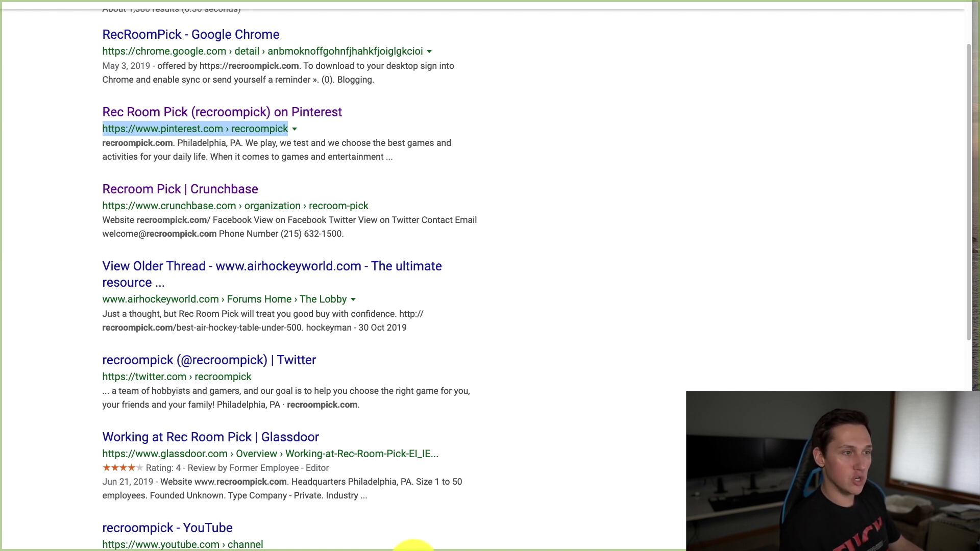
key(super+Tab)
text(airh)
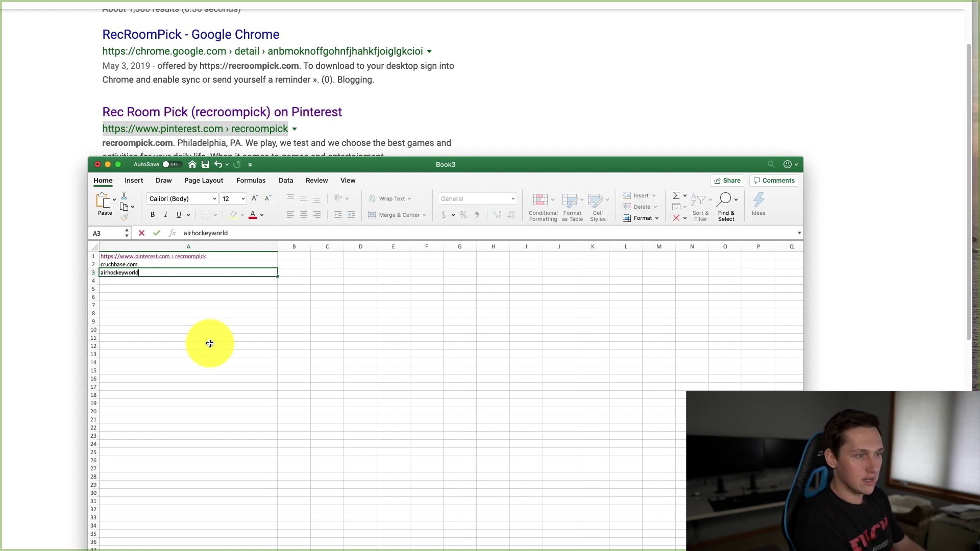
click(61, 348)
scroll(173, 306, down, 1)
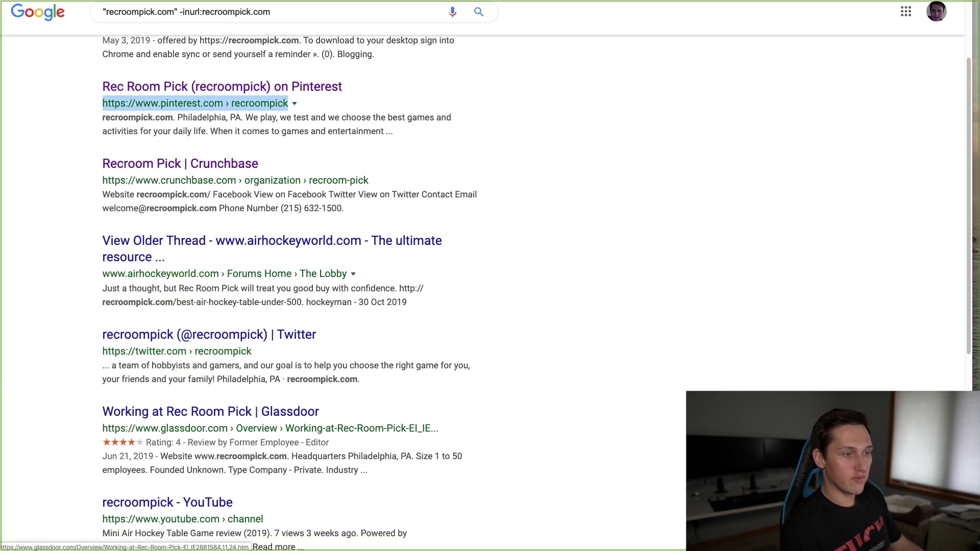
key(super+Tab)
key(Return)
text(twitter.com)
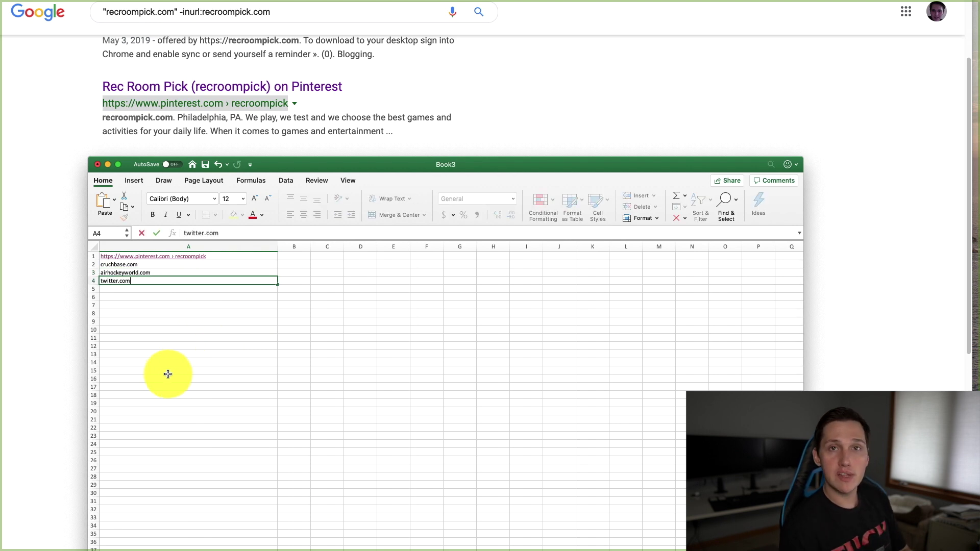
drag(431, 168, 502, 118)
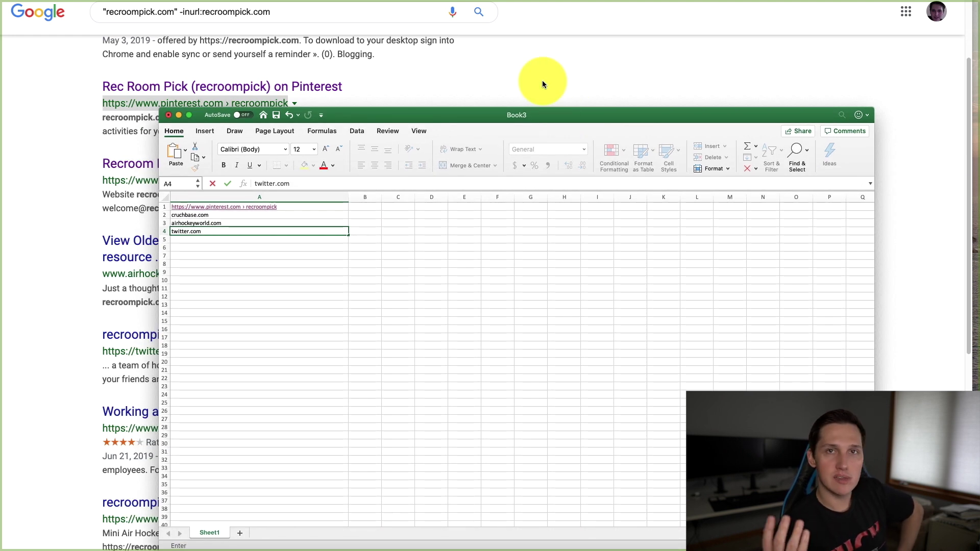